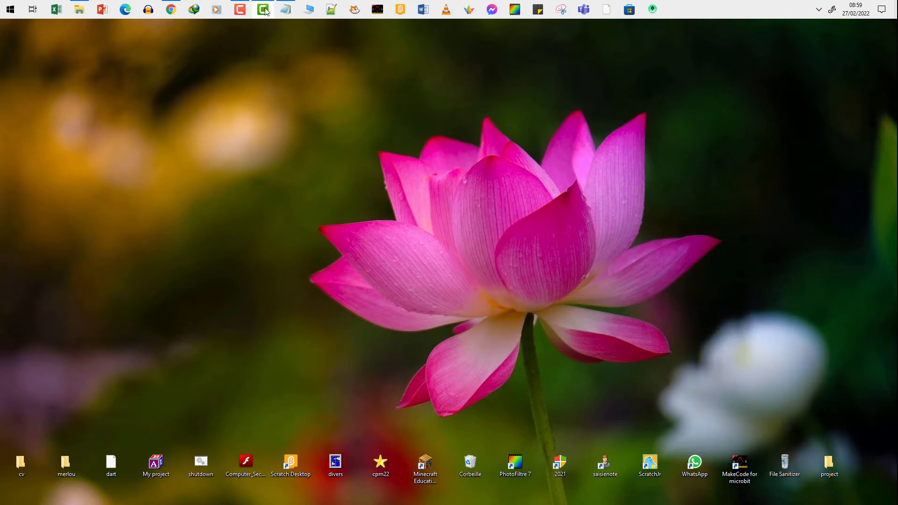
- Switch to Camtasia and save the untitled project as "Cat Project" in the desktop's project folder
click(263, 9)
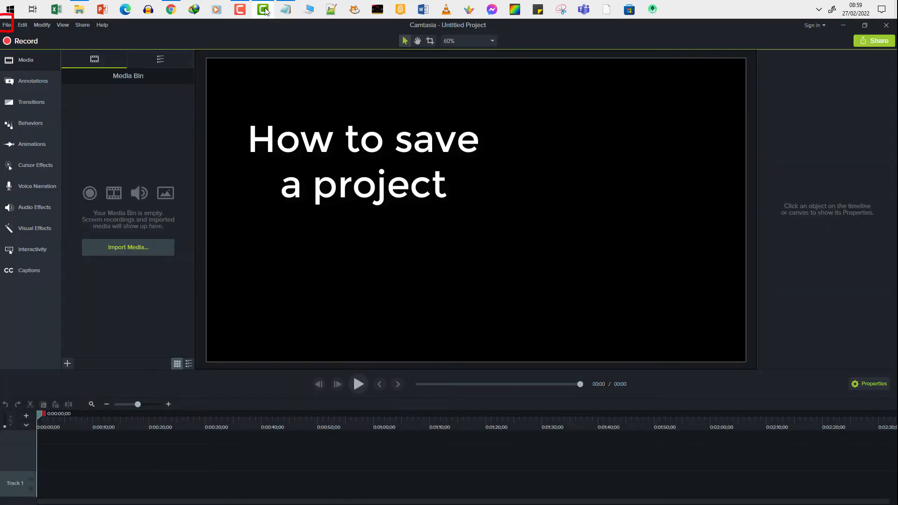
click(7, 25)
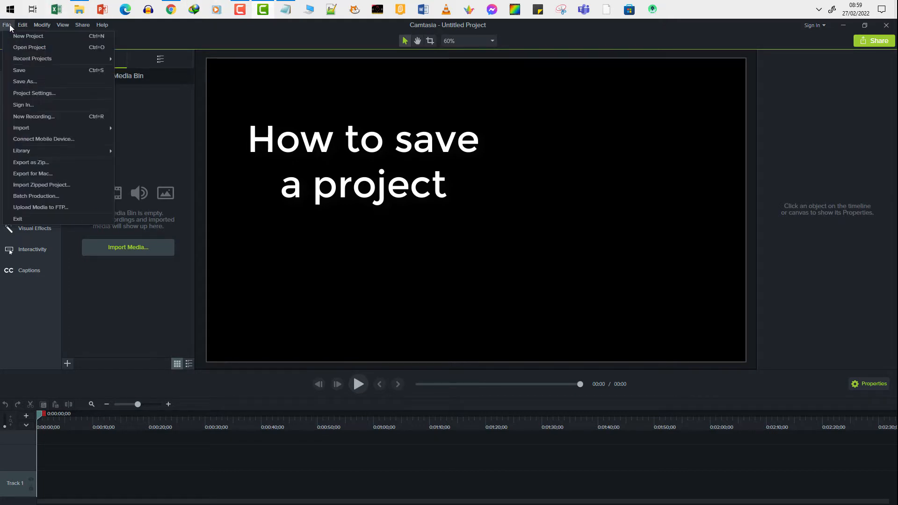
click(19, 82)
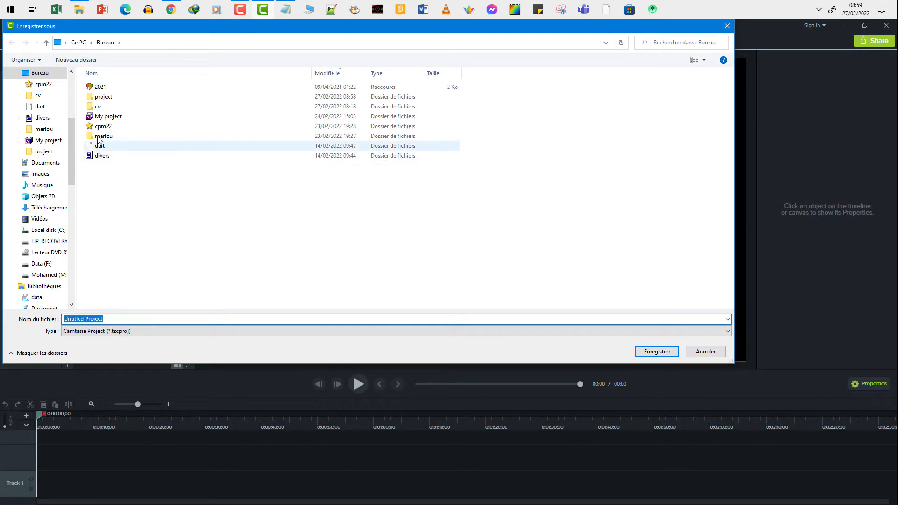
double_click(100, 97)
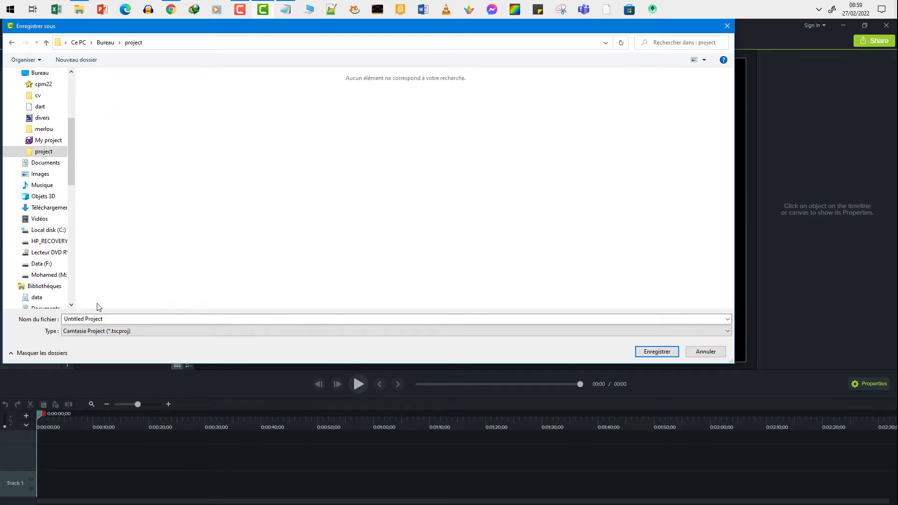
click(91, 320)
text(Cat)
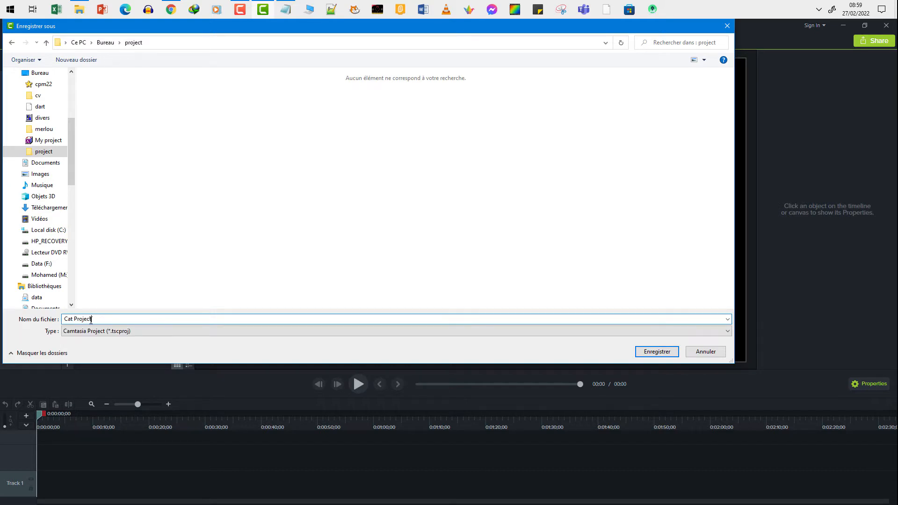
key(Return)
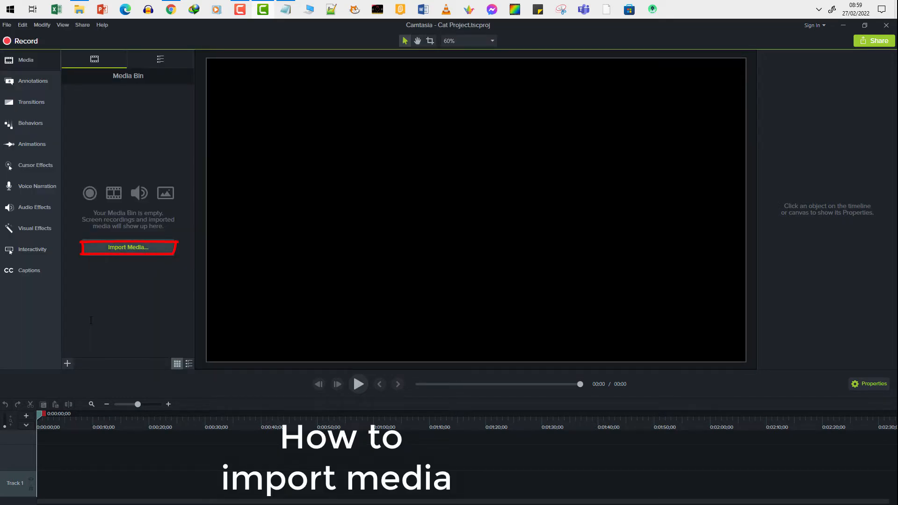
- Import the Cats video, the gb image and the Track2 audio from the project folder into the Media Bin
click(139, 245)
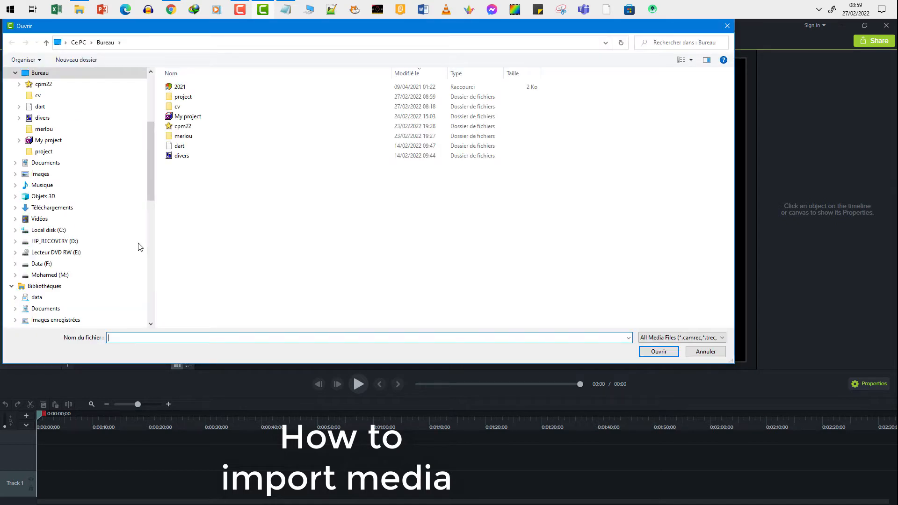
double_click(171, 98)
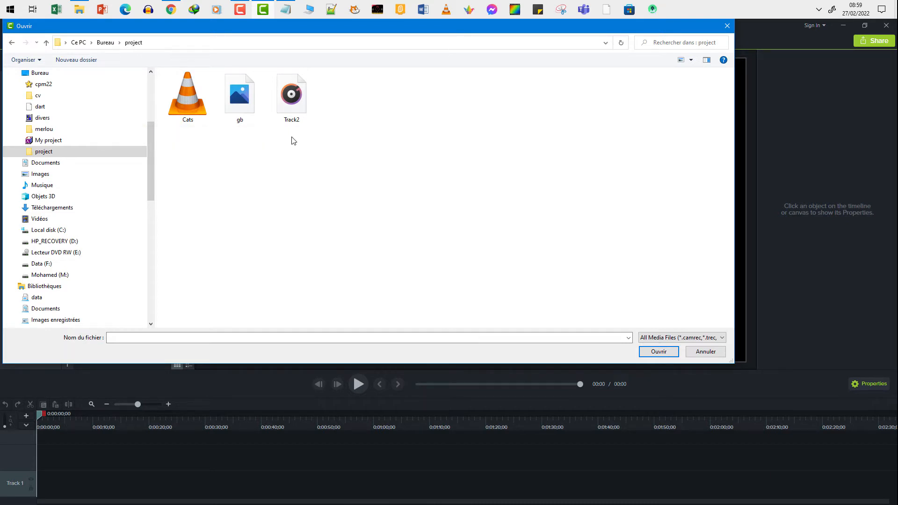
drag(373, 139, 158, 71)
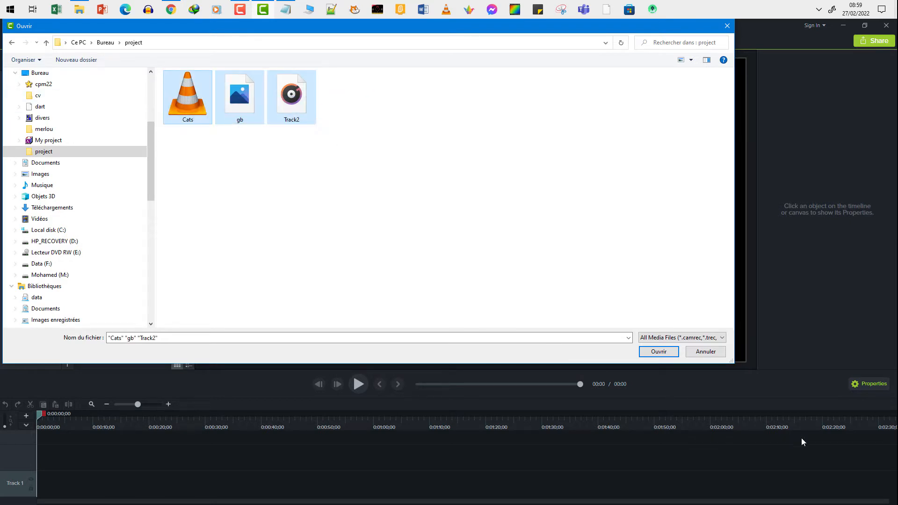
click(661, 352)
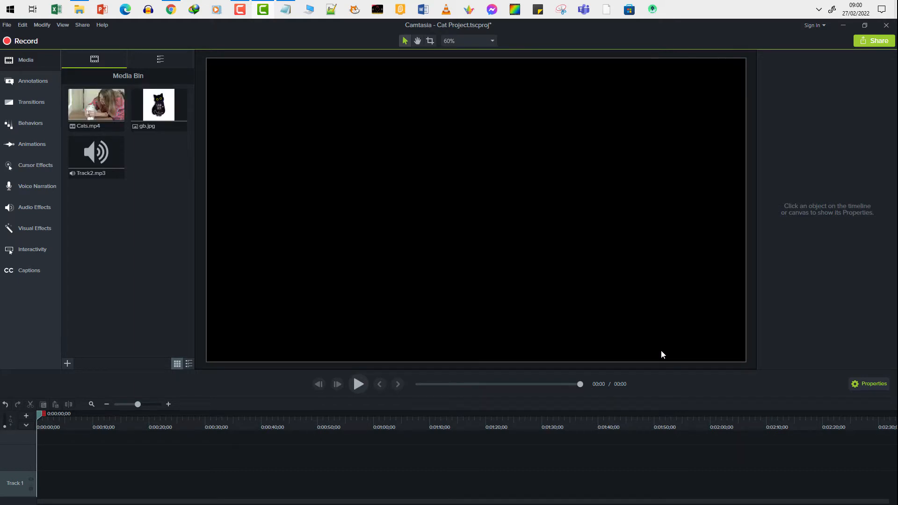
- Add the bokehdots animated background from the library to the start of Track 1 and preview it
click(164, 67)
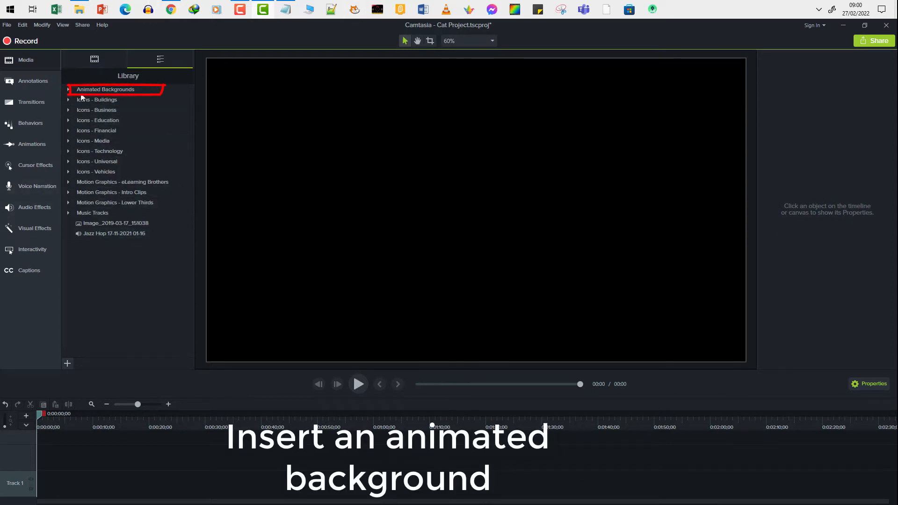
click(67, 89)
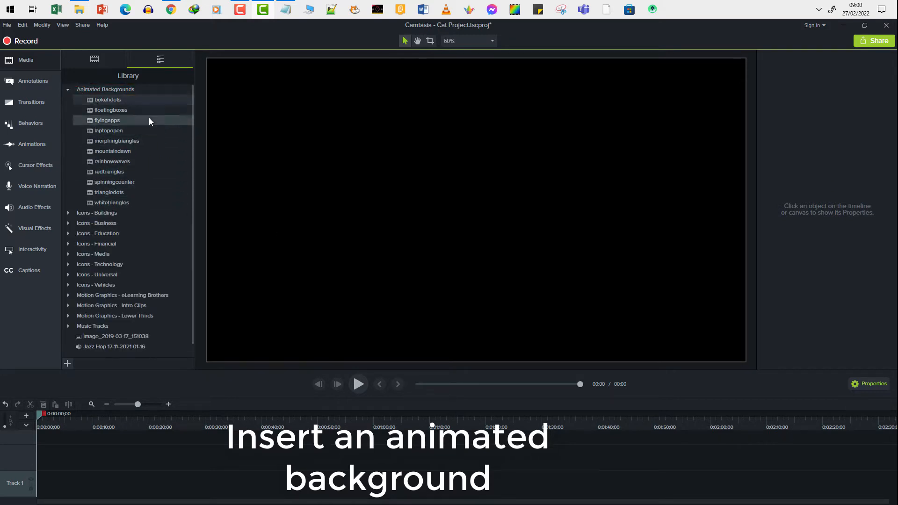
drag(129, 99, 34, 486)
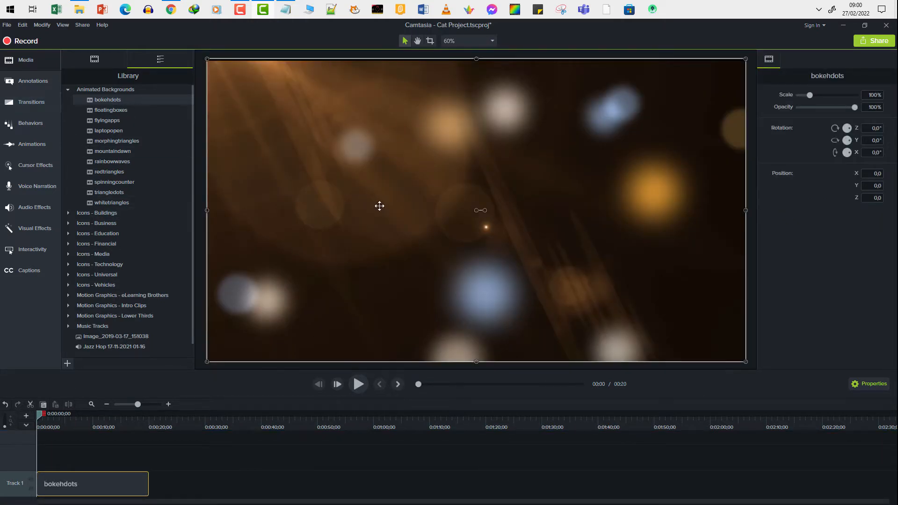
click(358, 384)
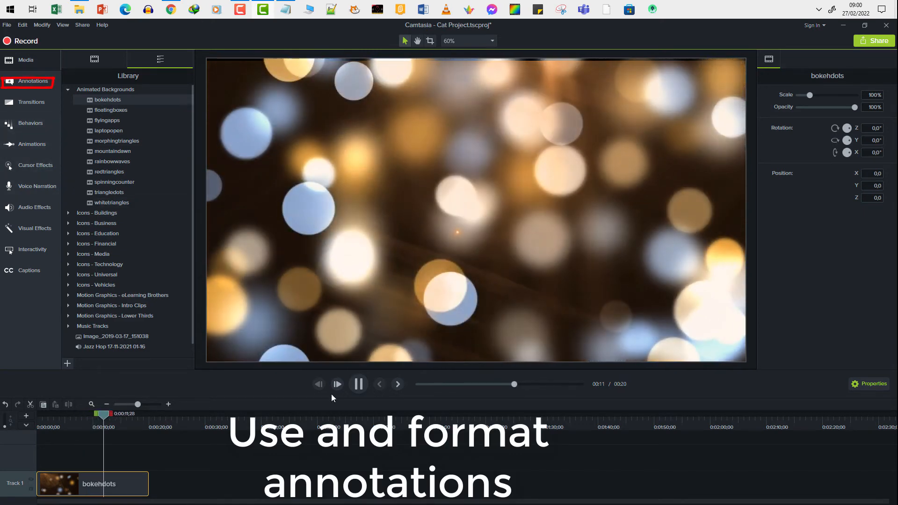
click(359, 384)
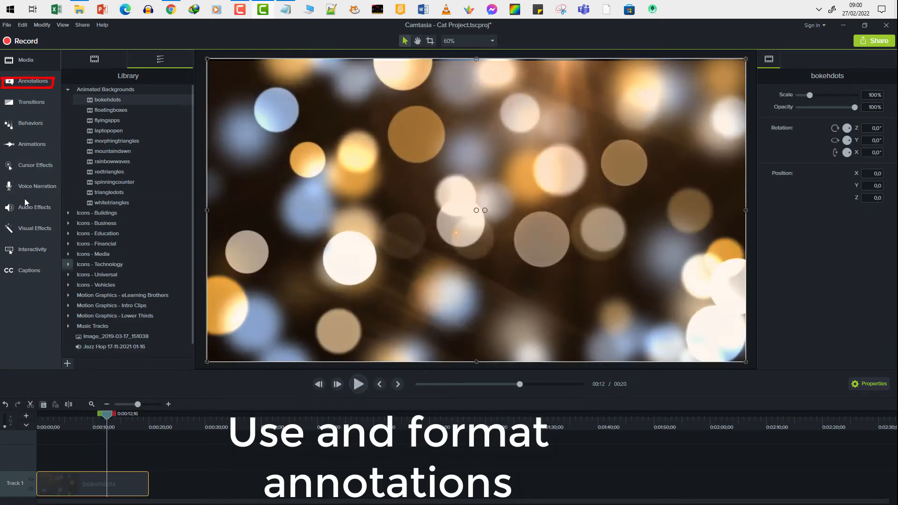
- Add a plain text callout on Track 2 above the background, enlarge its box and change its text to "Cats"
click(26, 85)
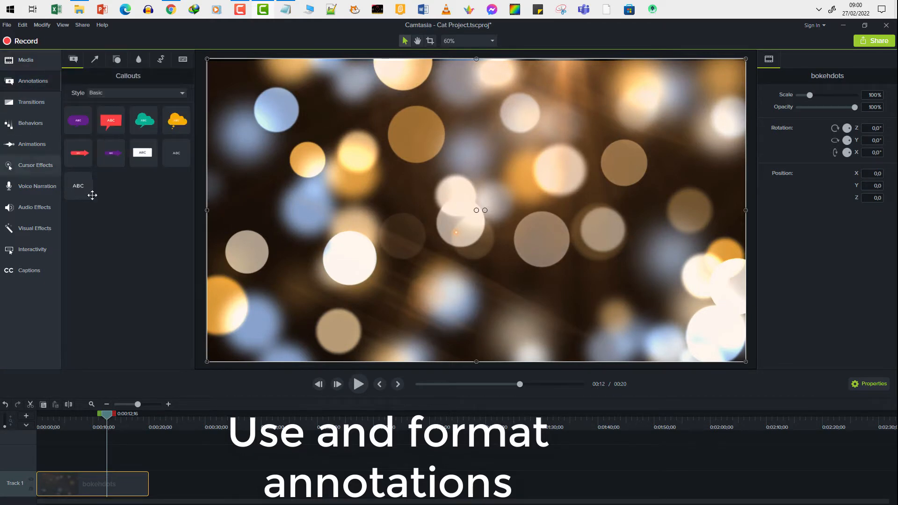
drag(78, 186, 149, 457)
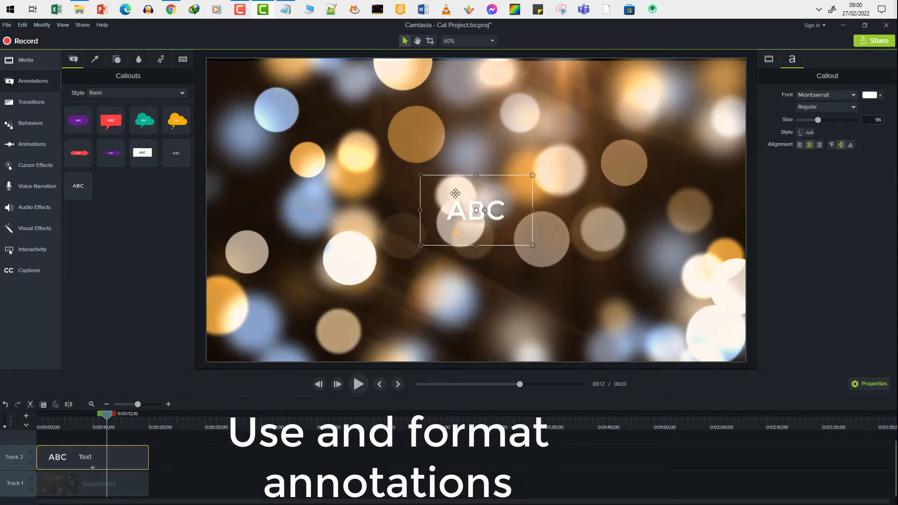
drag(419, 174, 327, 129)
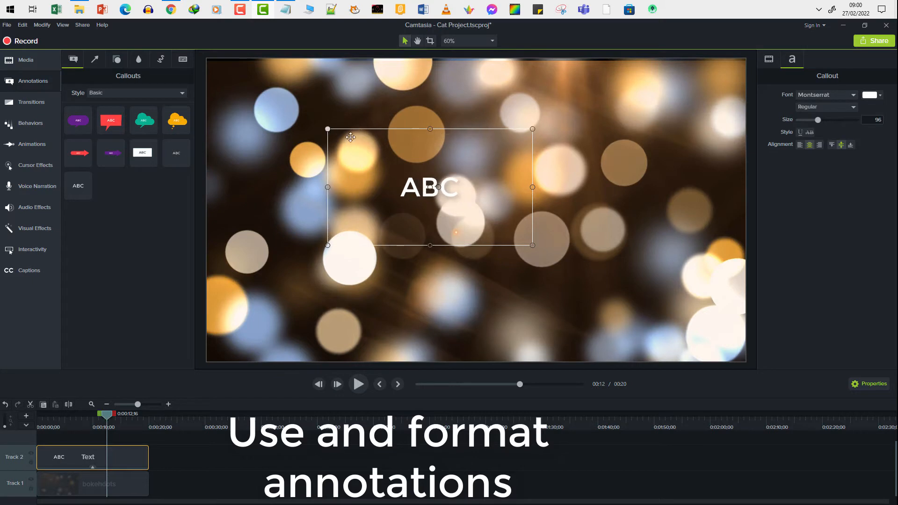
drag(533, 245, 588, 283)
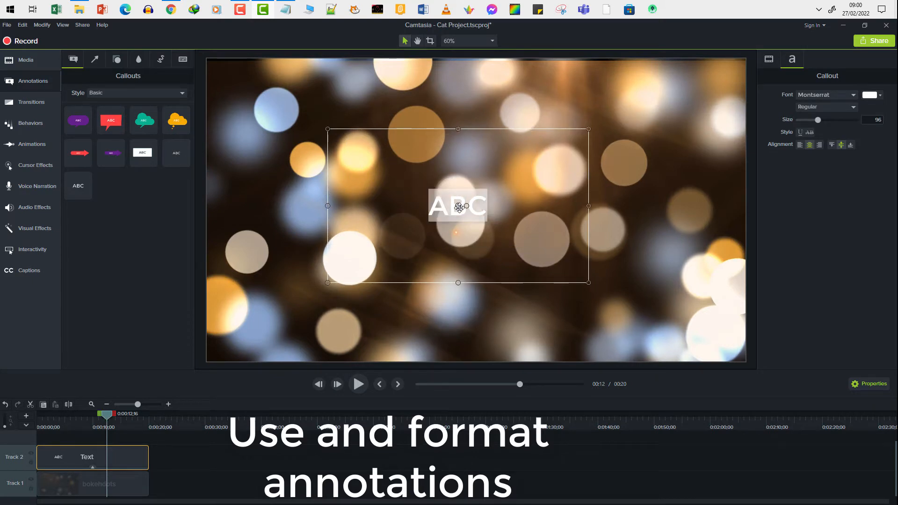
text(Cats)
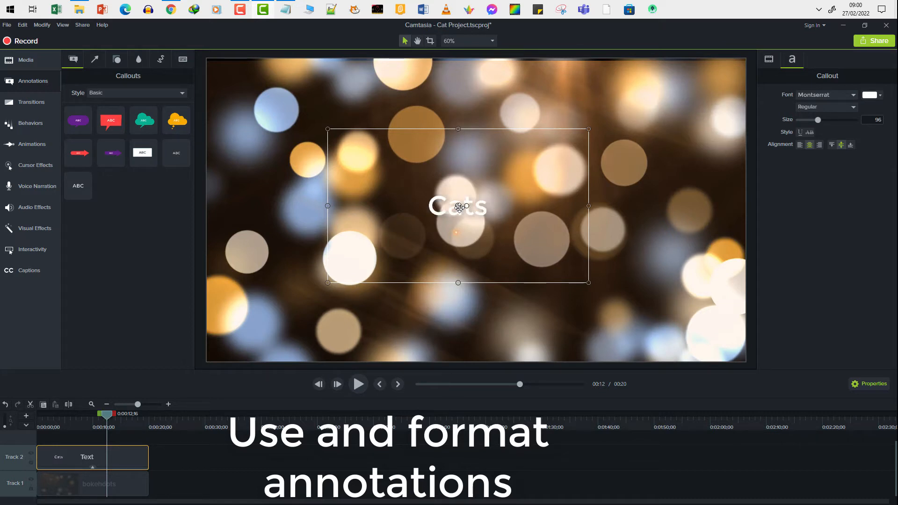
- Format the "Cats" text in red at size 256 and preview it from about 5 seconds
click(880, 96)
drag(505, 214, 421, 206)
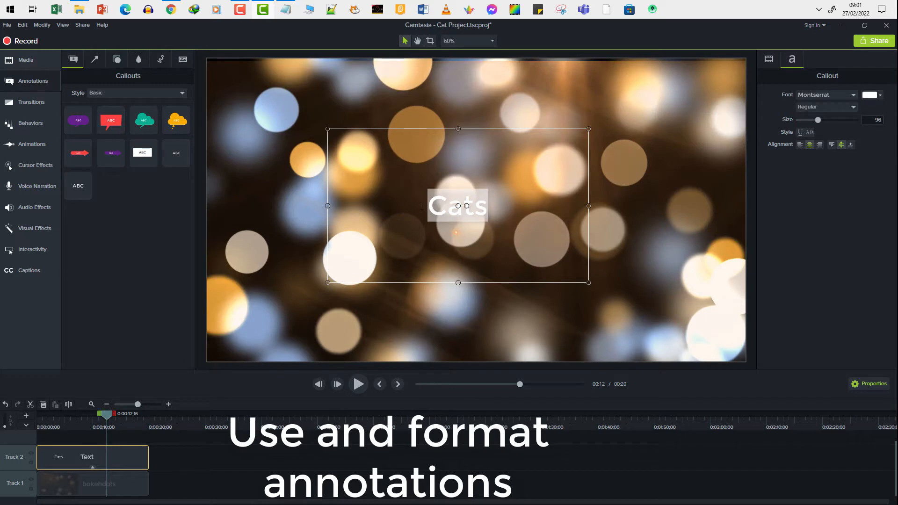
click(871, 95)
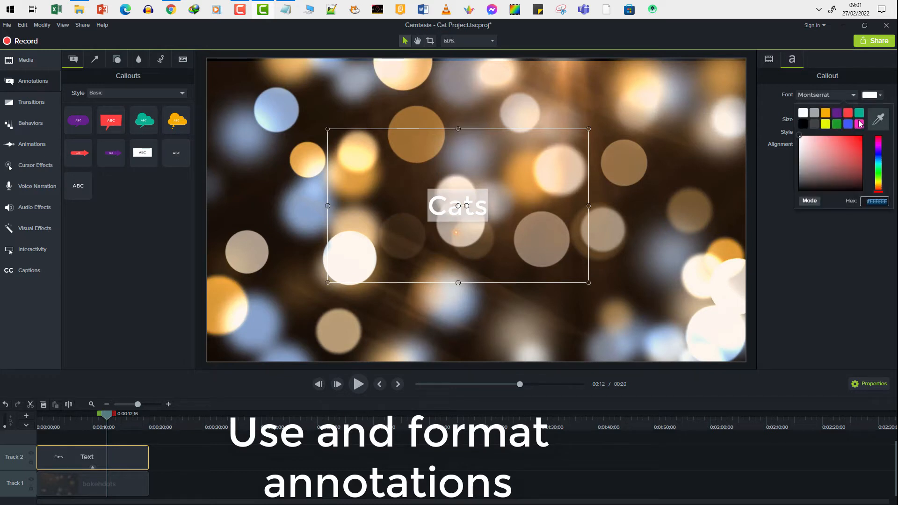
click(848, 114)
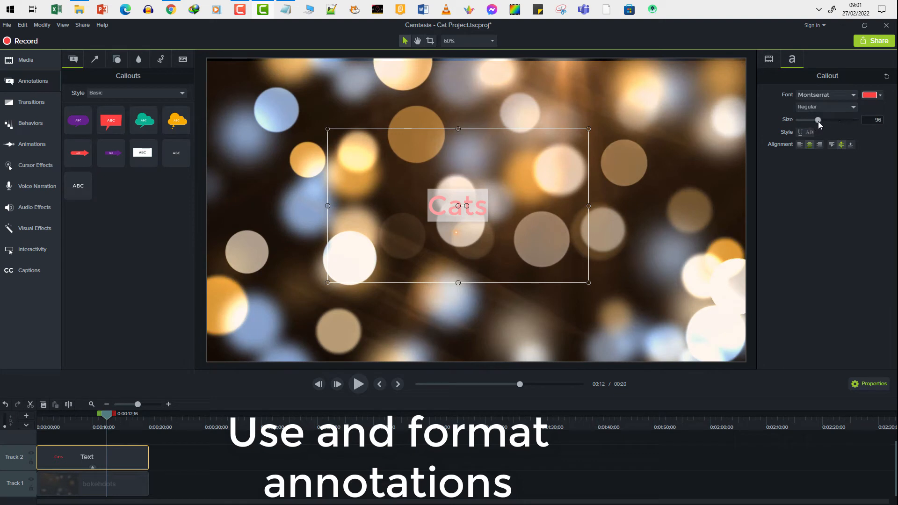
drag(818, 121, 858, 127)
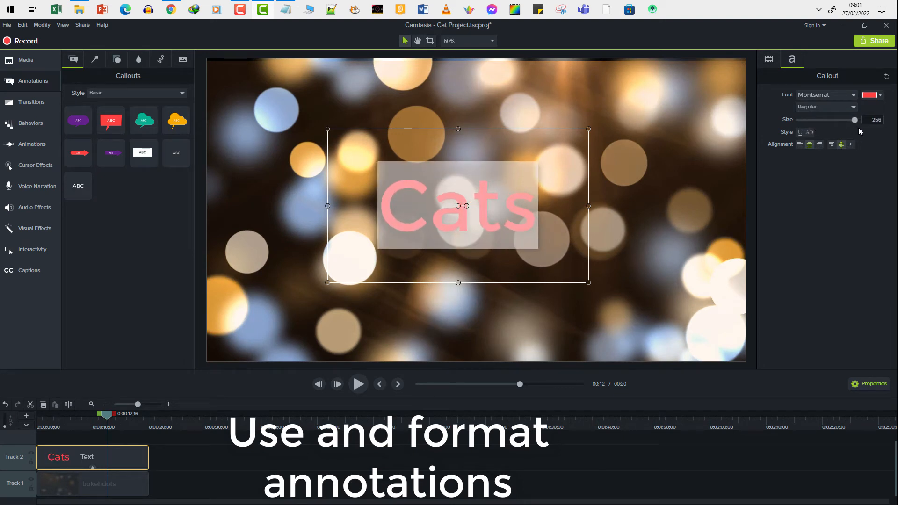
click(677, 200)
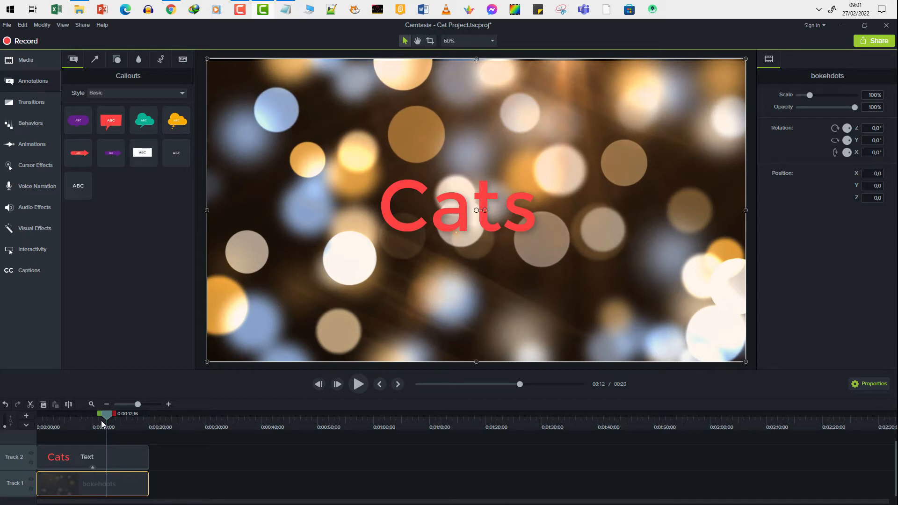
drag(107, 418, 66, 416)
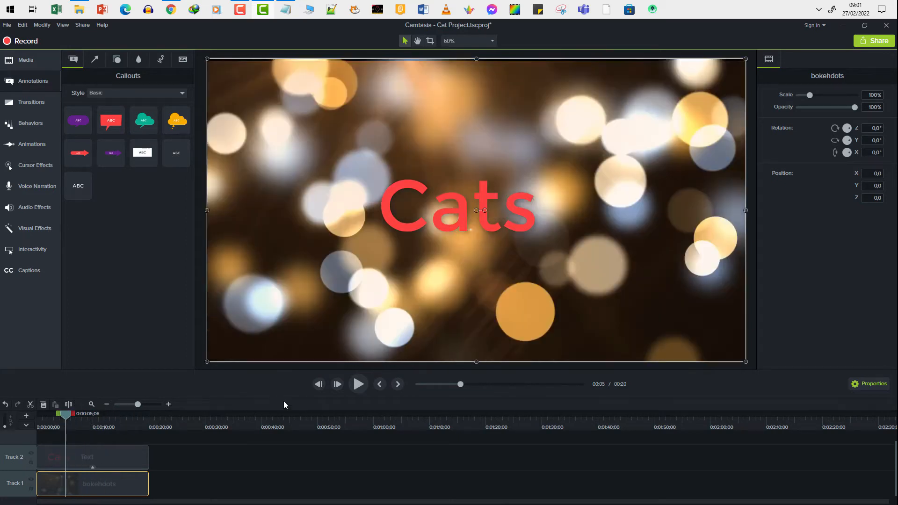
click(352, 392)
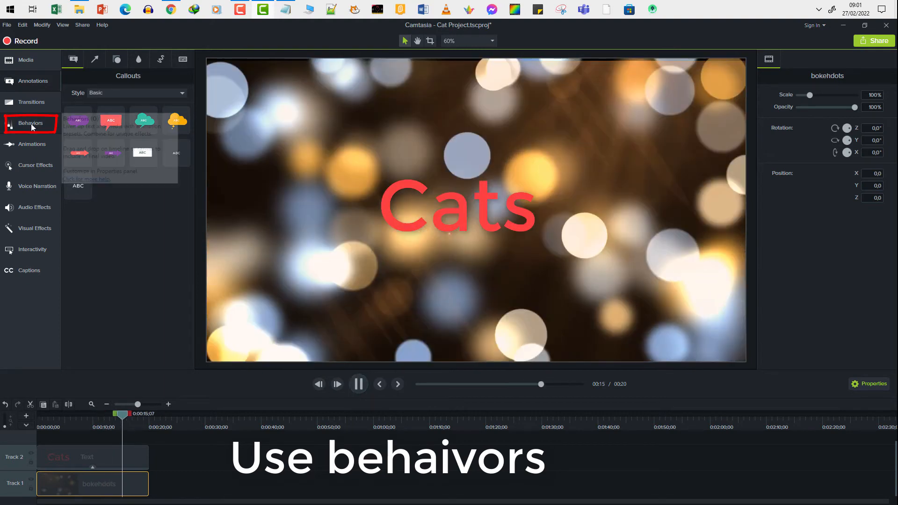
- Apply the Jump And Fall behavior to the "Cats" text clip and play the timeline from the beginning
click(30, 123)
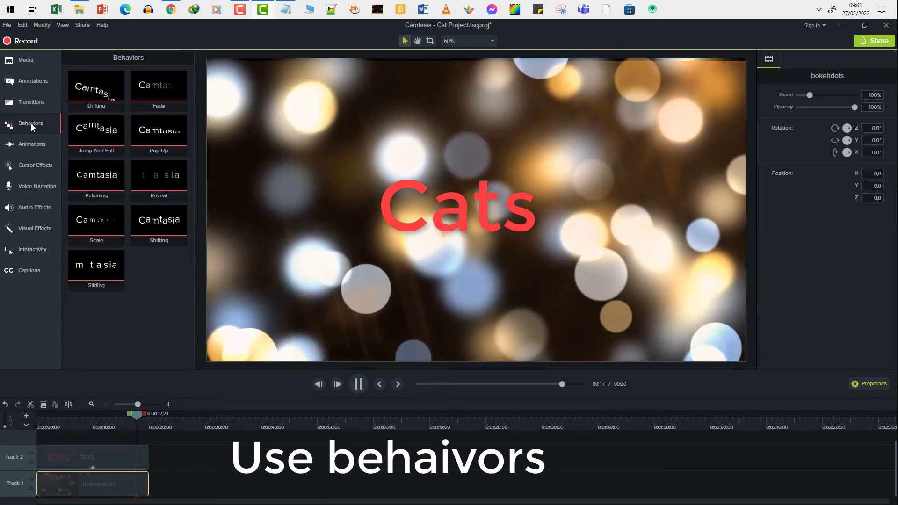
drag(96, 133, 55, 463)
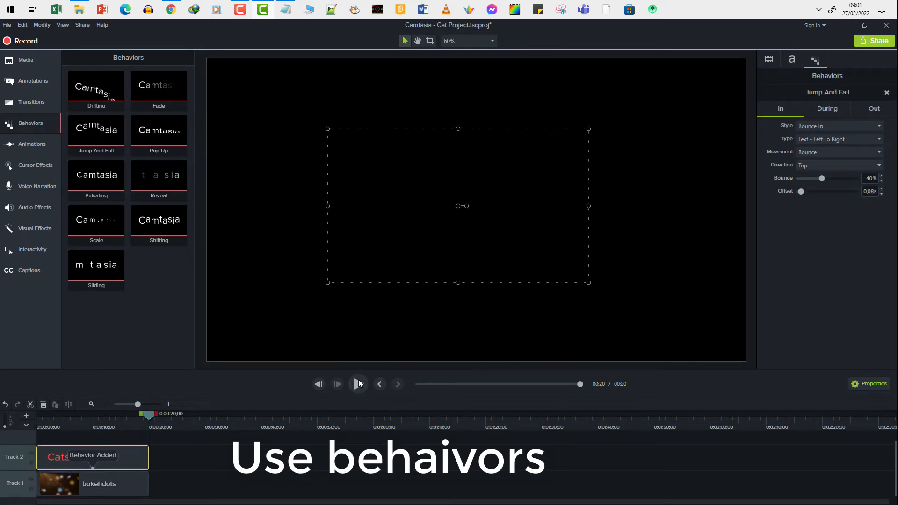
drag(149, 417, 40, 423)
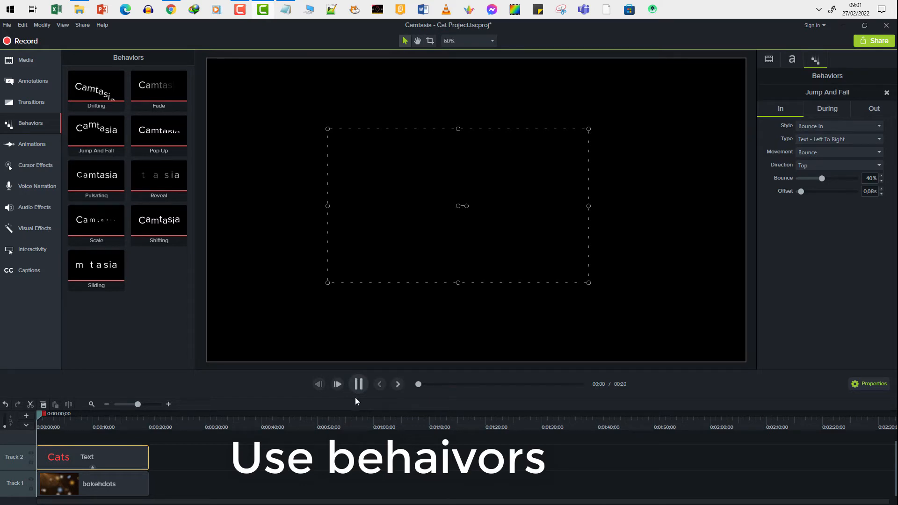
click(359, 385)
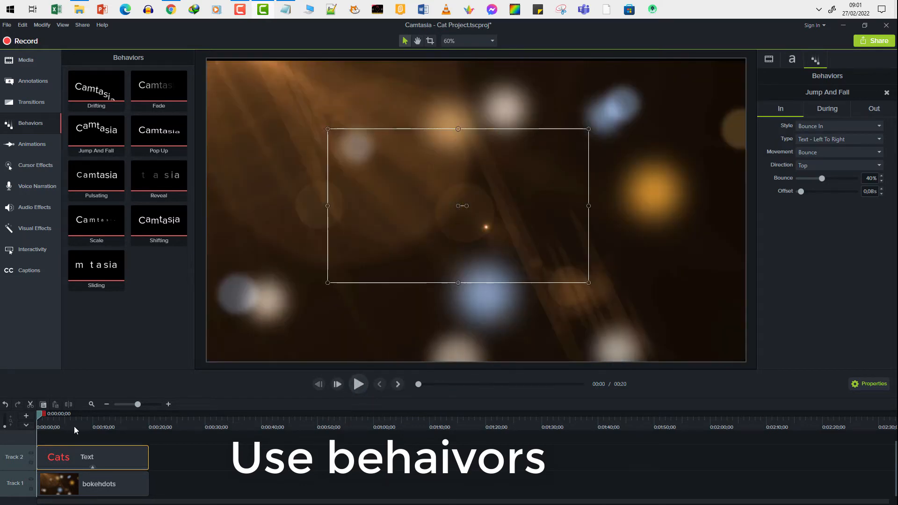
click(364, 384)
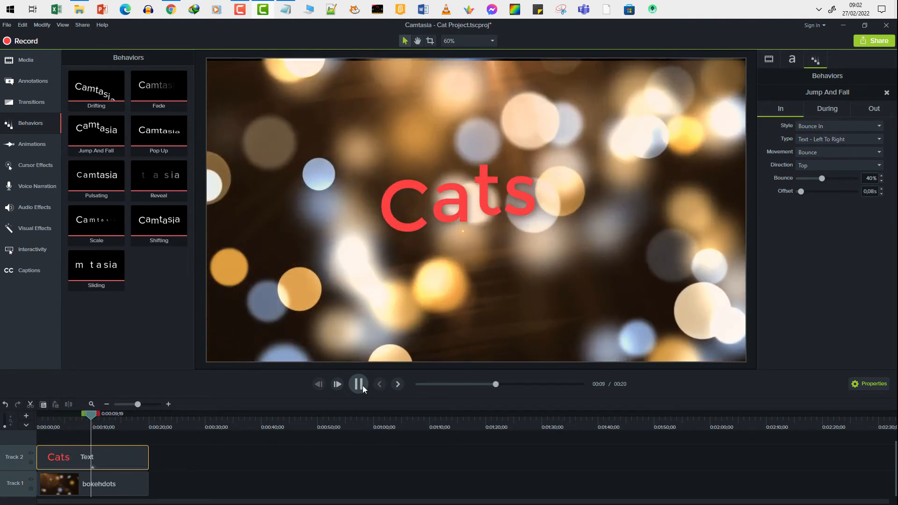
- Move the "Cats" text slightly up and to the right on the canvas
click(419, 218)
drag(419, 218, 441, 213)
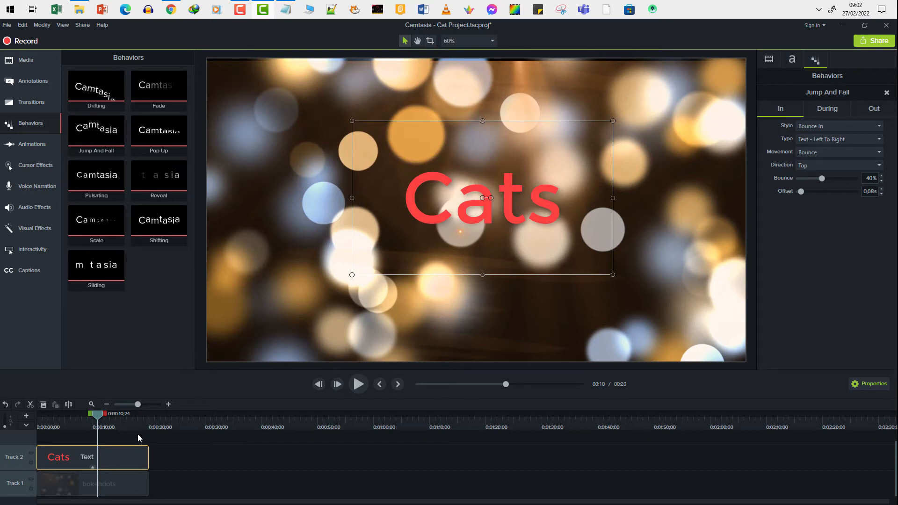
- Add Cats.mp4 from the media bin to Track 2 directly after the "Cats" title
click(41, 68)
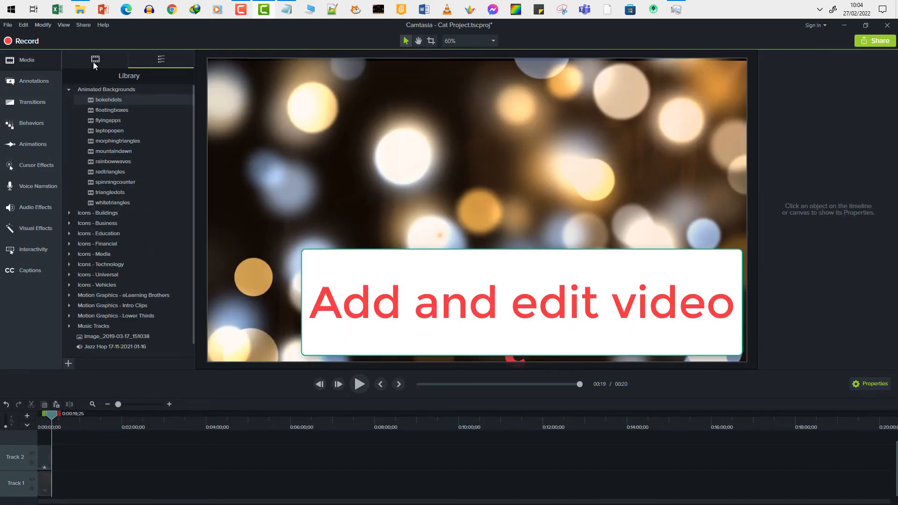
click(94, 59)
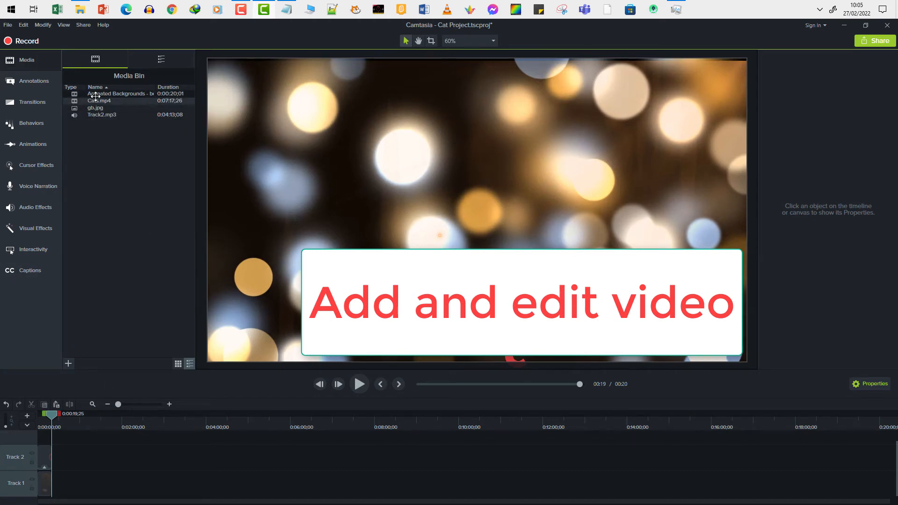
drag(94, 100, 37, 459)
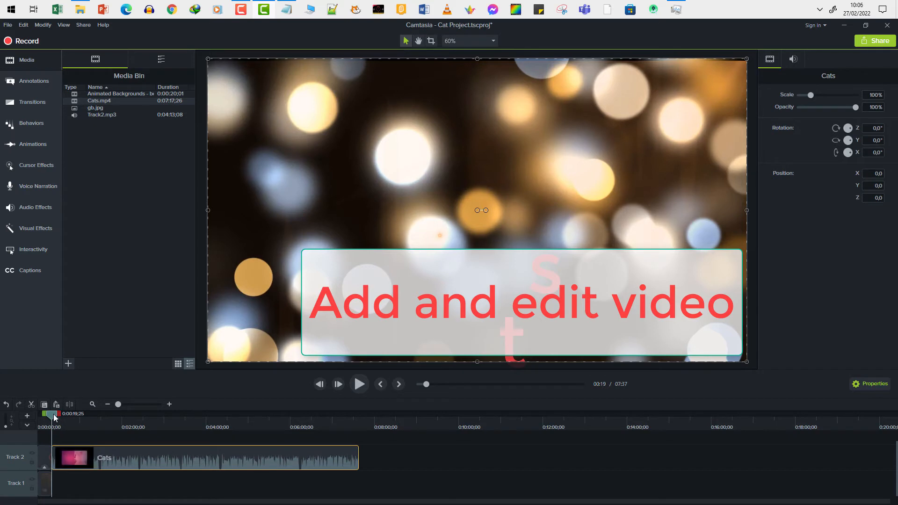
- Split the Cats video on Track 2 at 0:00:44;15 and 0:01:20;15
drag(54, 414, 69, 418)
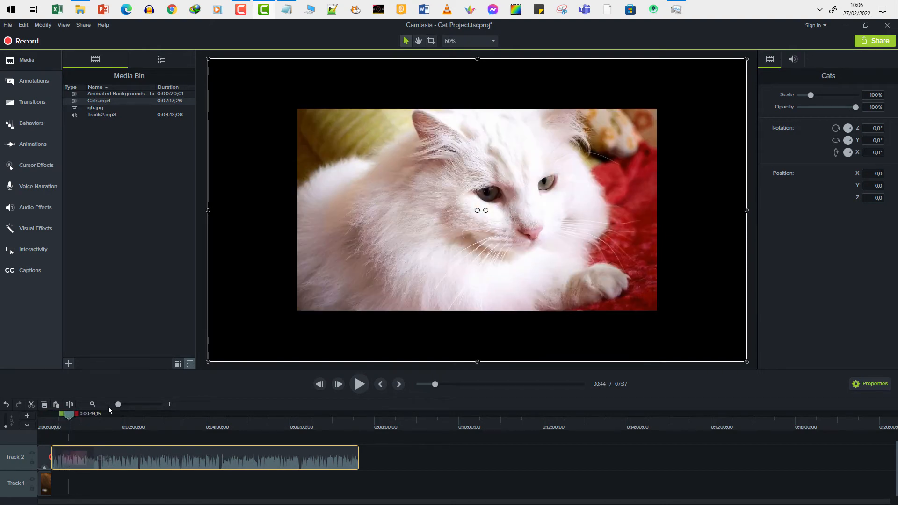
click(70, 405)
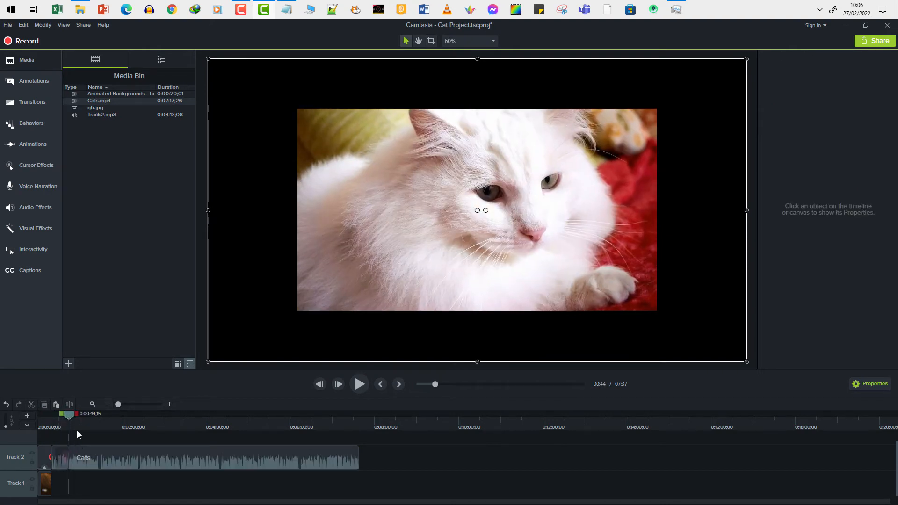
drag(67, 417, 95, 420)
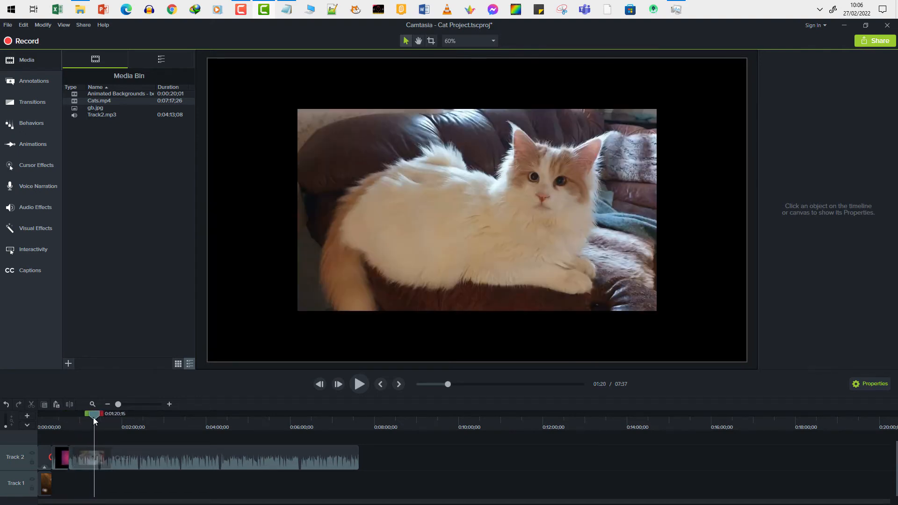
click(85, 453)
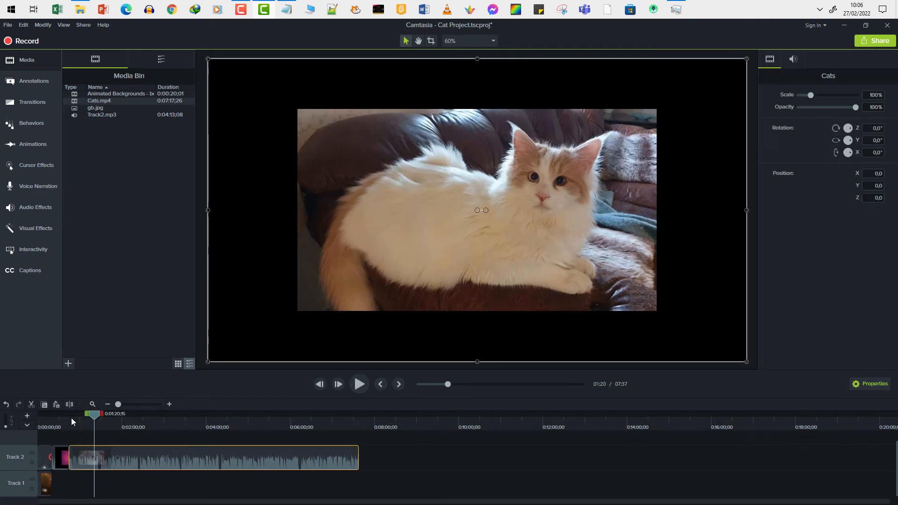
click(69, 404)
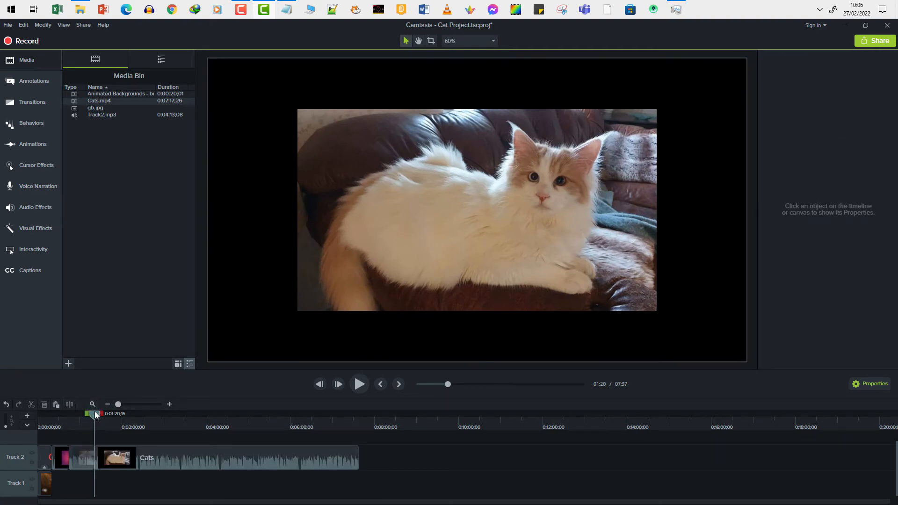
- Split the remaining part of the Cats video at 0:01:45;05 and 0:02:22;15
drag(94, 419, 111, 420)
click(107, 466)
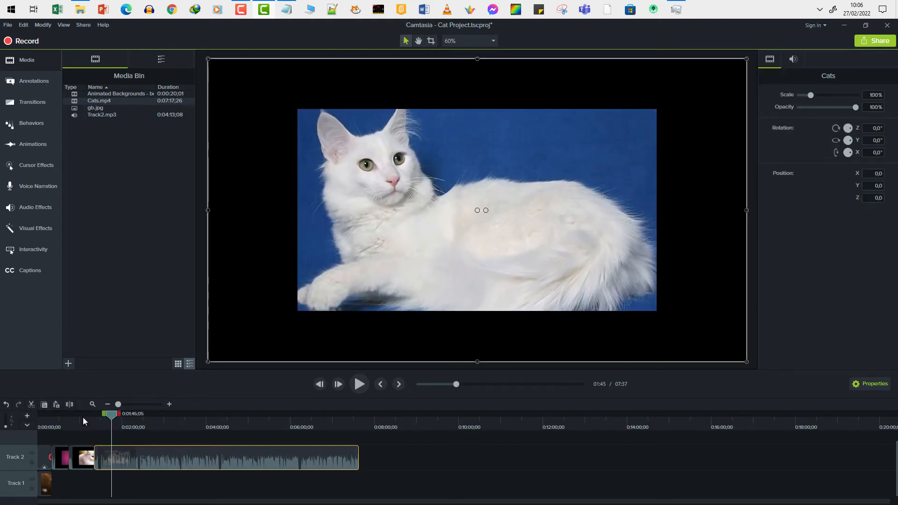
click(70, 405)
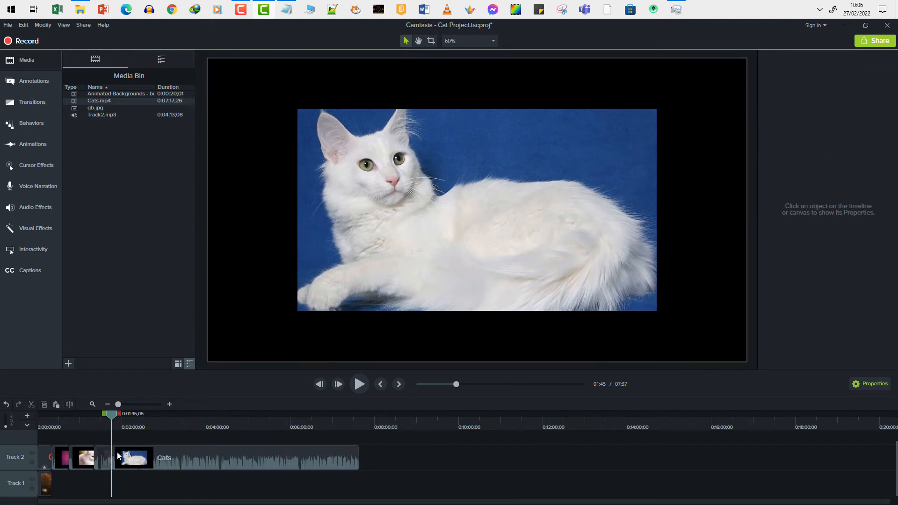
click(65, 457)
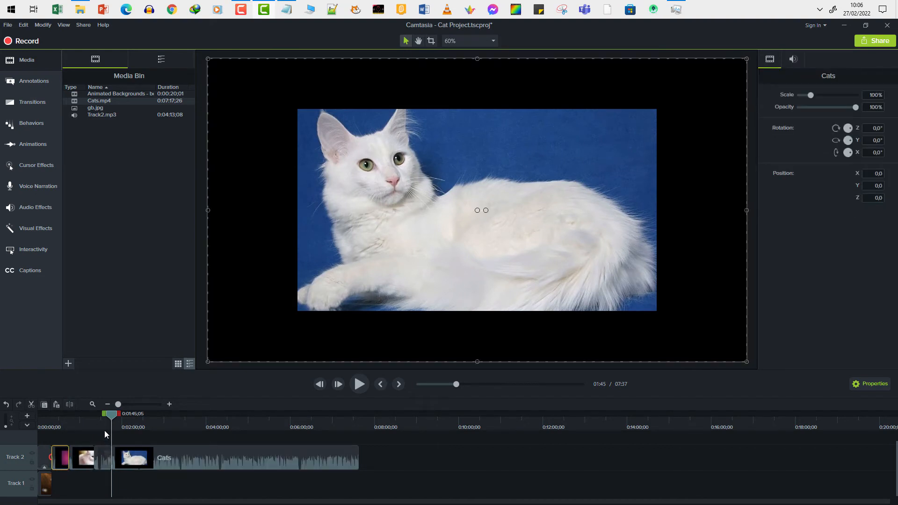
drag(112, 417, 137, 423)
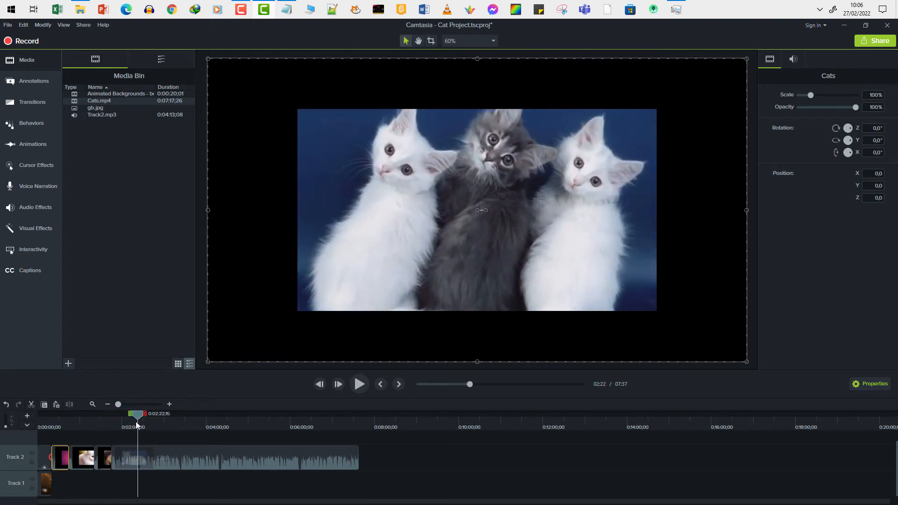
click(131, 451)
click(69, 404)
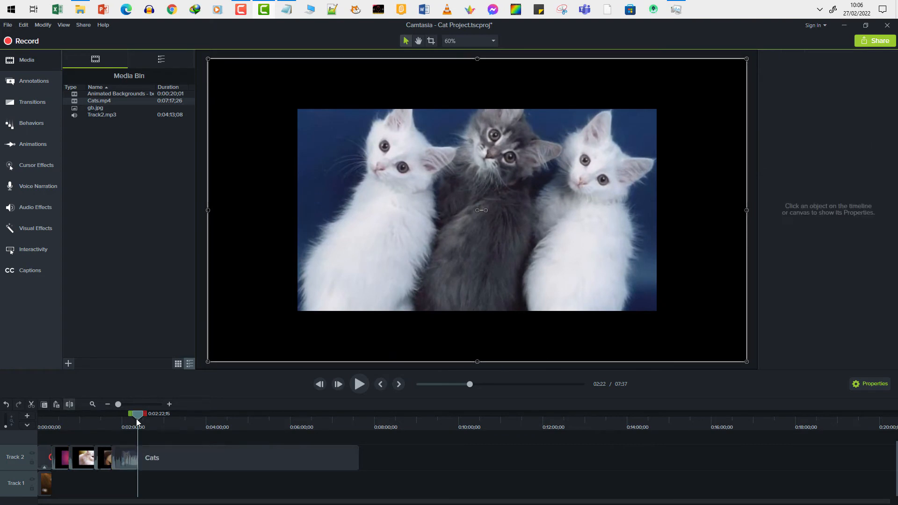
- Split the rest of the Cats video at 0:02:44;15, 0:03:21;05 and 0:04:37;05
drag(137, 422, 153, 421)
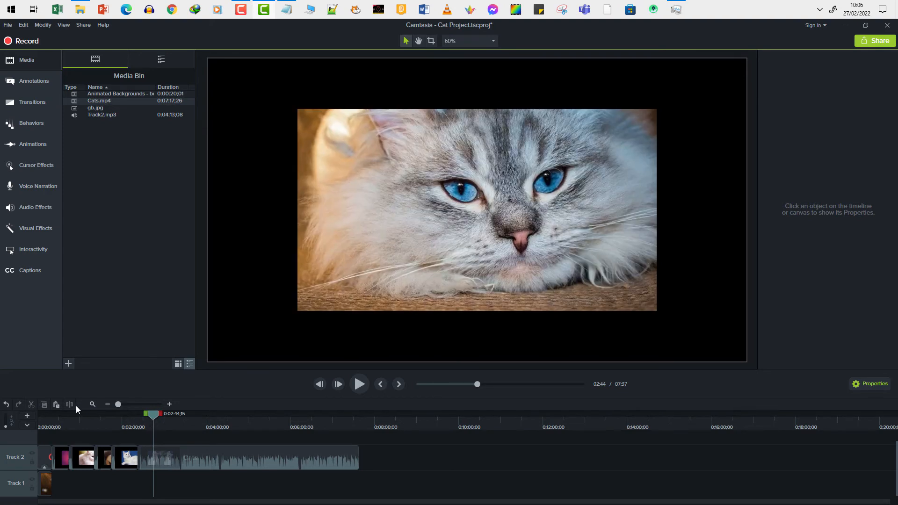
click(148, 458)
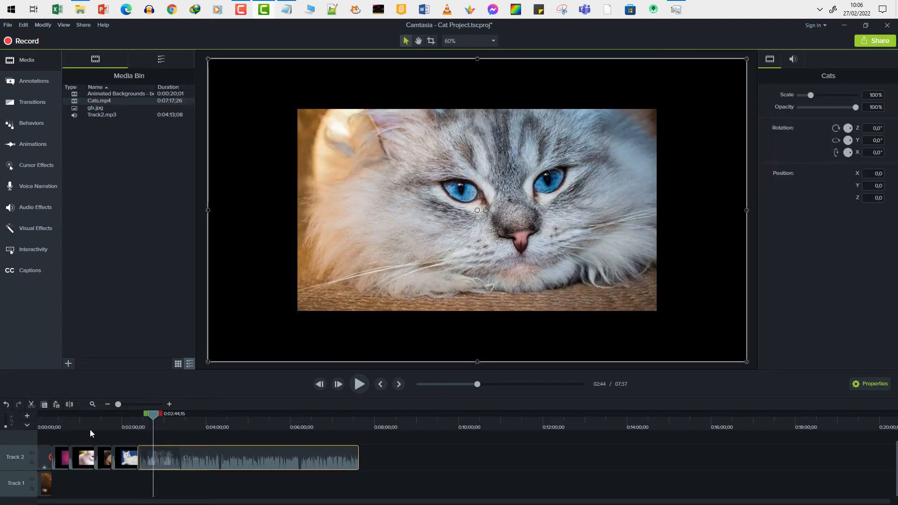
click(72, 406)
drag(154, 416, 180, 422)
click(167, 460)
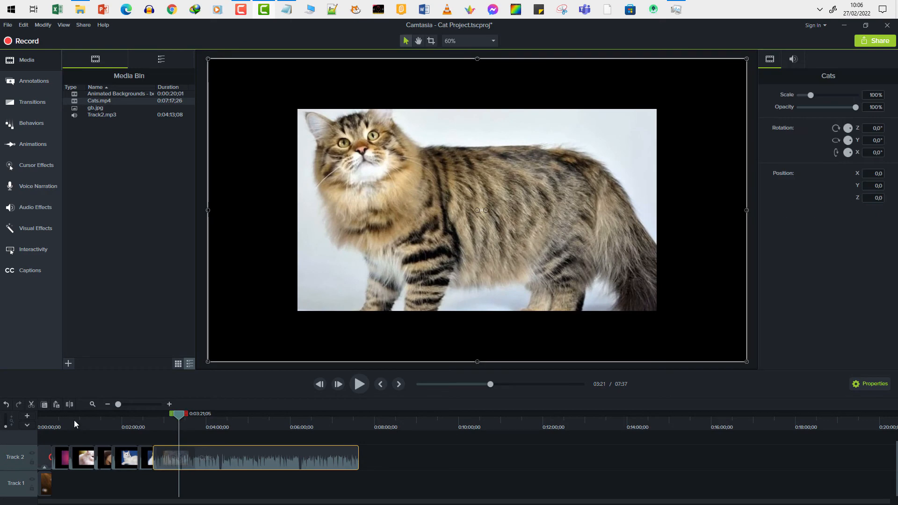
drag(174, 415, 230, 424)
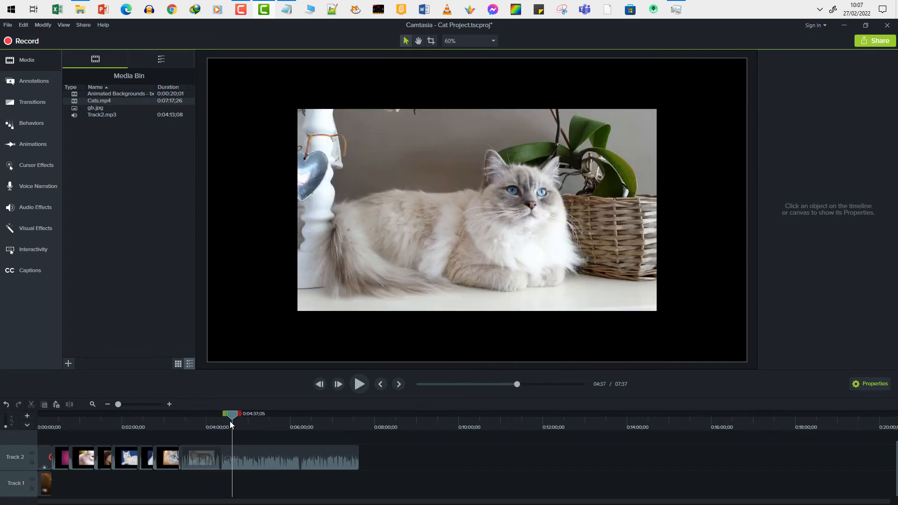
click(197, 456)
click(70, 405)
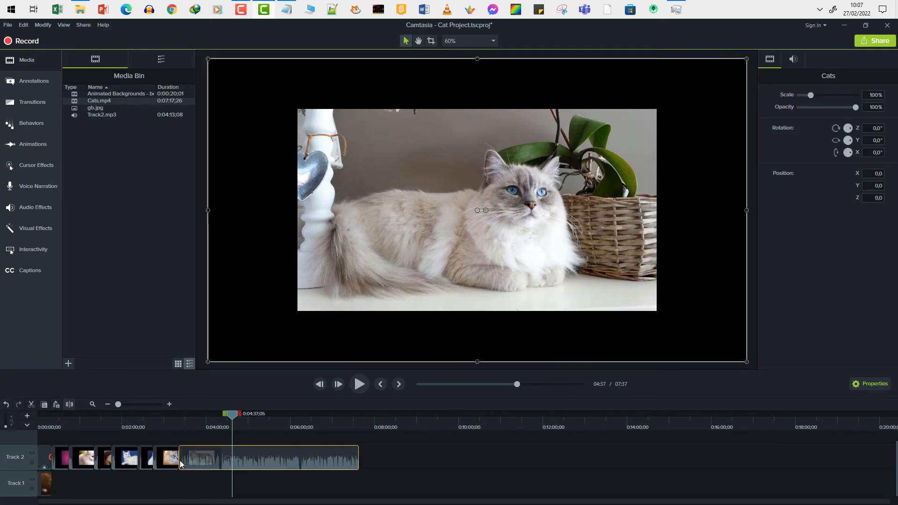
- Delete the first, third, fifth and seventh pieces of the split Cats video from Track 2
click(198, 456)
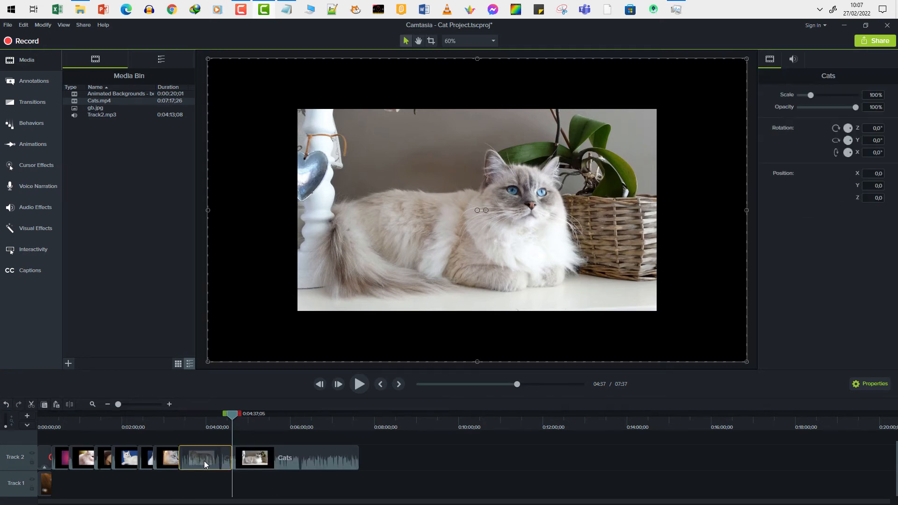
key(Delete)
click(142, 462)
key(Delete)
click(108, 463)
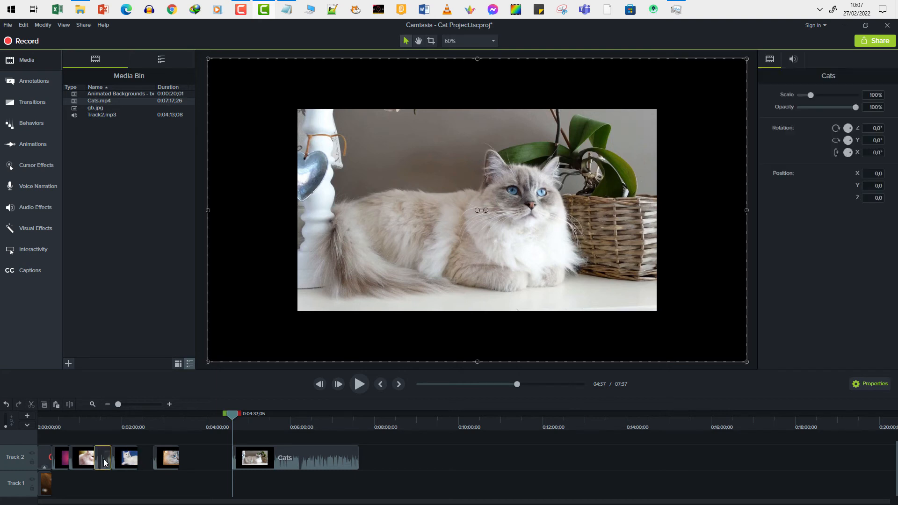
key(Delete)
click(65, 459)
key(Delete)
- Move the four remaining Cats video pieces together to close the gaps after the title on Track 2
click(74, 459)
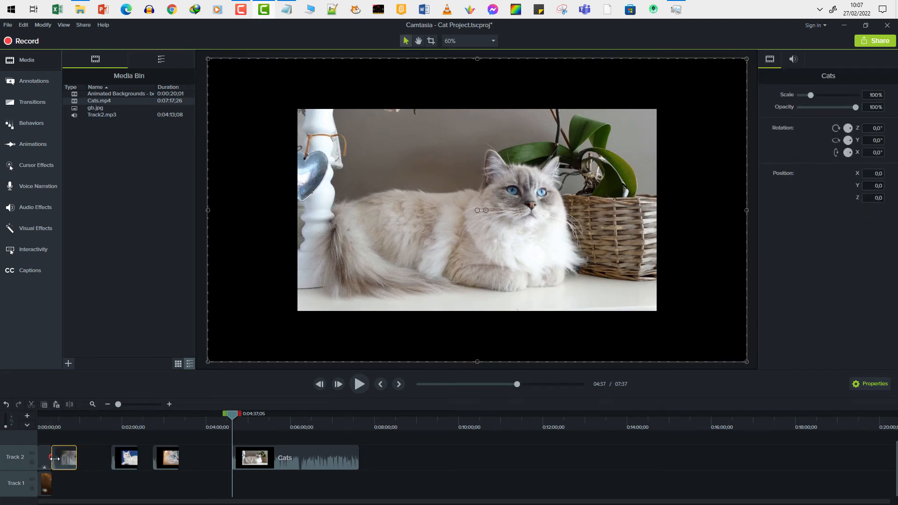
drag(74, 459, 59, 458)
drag(118, 458, 82, 458)
drag(159, 460, 115, 460)
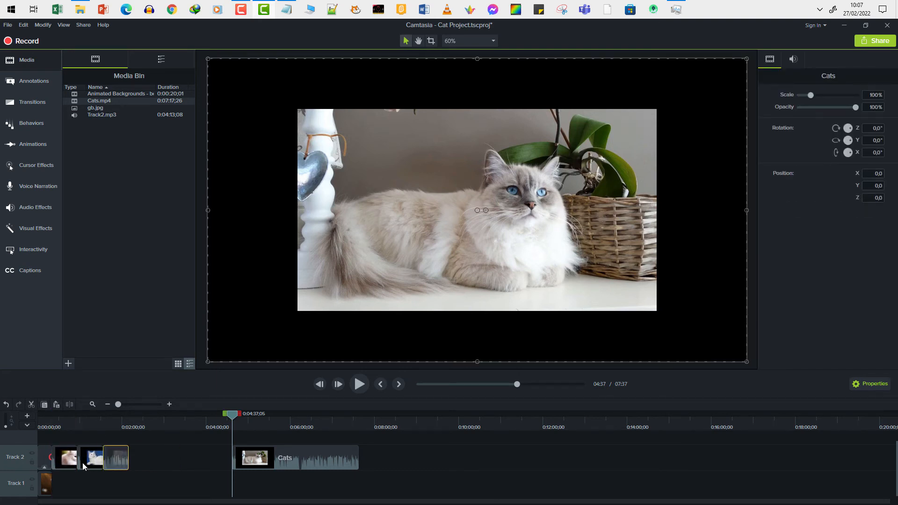
drag(245, 462, 118, 458)
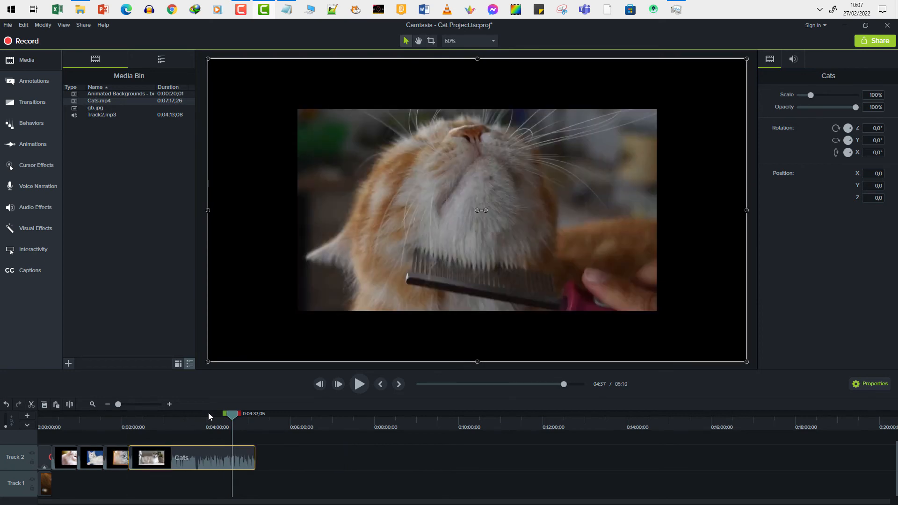
- Split the last Cats video piece at 0:03:03;25 and 0:04:27;05
drag(170, 428, 163, 430)
click(74, 411)
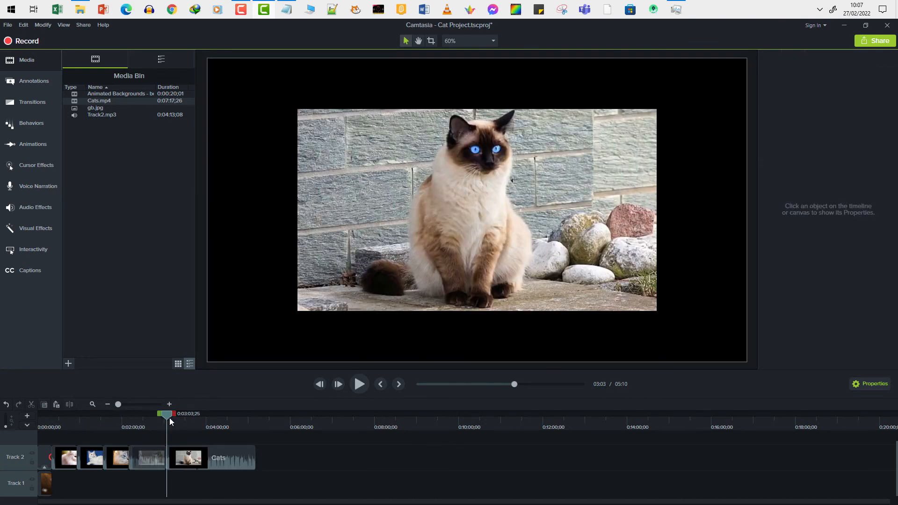
drag(171, 417, 225, 430)
click(220, 458)
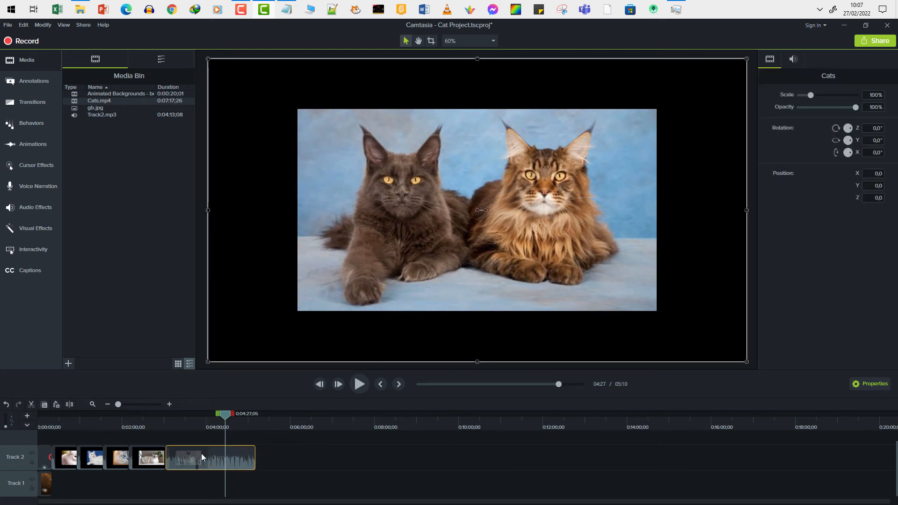
click(70, 406)
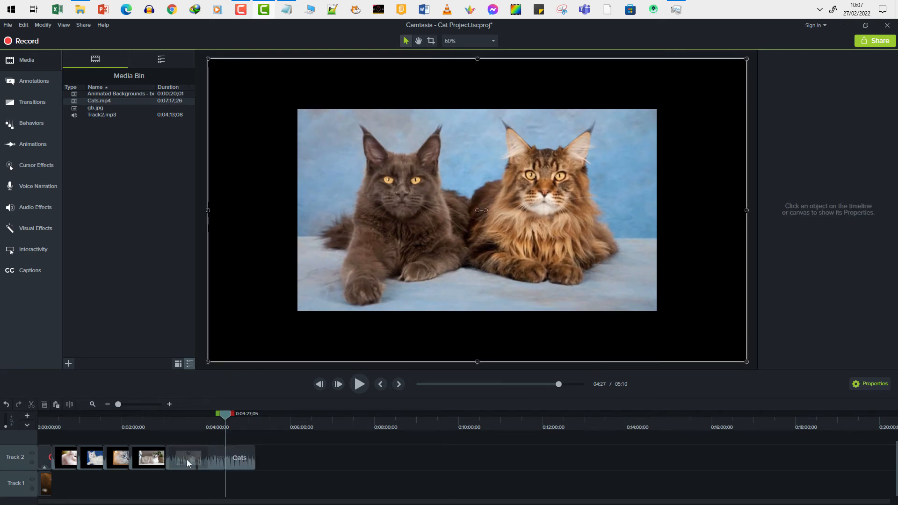
- Delete the piece between 0:03:03;25 and 0:04:27;05 and move the final piece up to close the gap
click(187, 459)
key(Delete)
drag(229, 458, 177, 458)
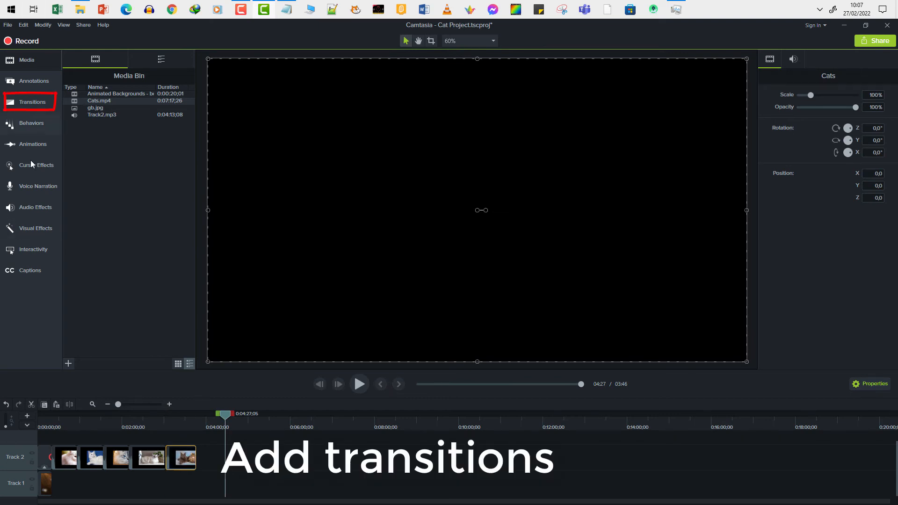
- Add the Page turn transition at the start of the first Cats video piece and between all following pieces on Track 2
click(33, 103)
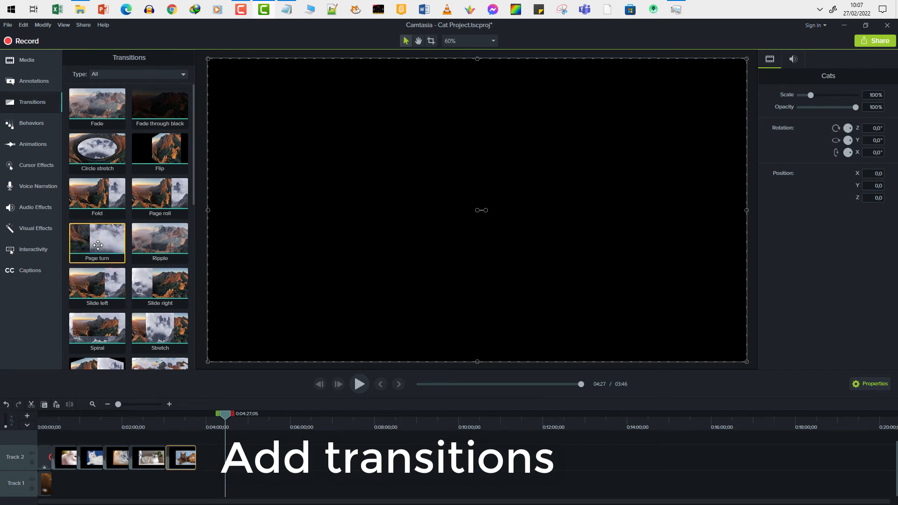
mouse_move(99, 245)
mouse_down()
mouse_move(56, 377)
mouse_move(45, 456)
mouse_move(55, 455)
mouse_up()
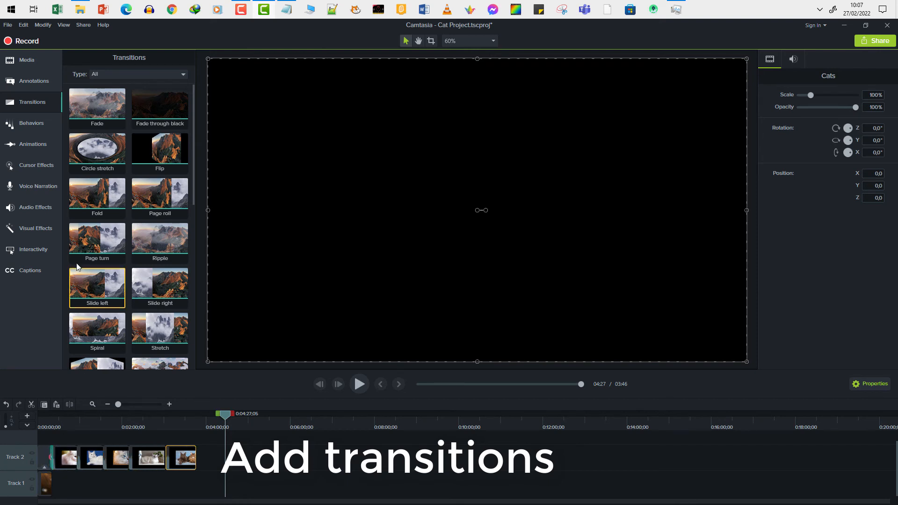
drag(93, 238, 78, 456)
mouse_move(95, 252)
mouse_down()
mouse_move(104, 454)
mouse_move(136, 381)
mouse_move(140, 430)
mouse_move(166, 458)
mouse_up()
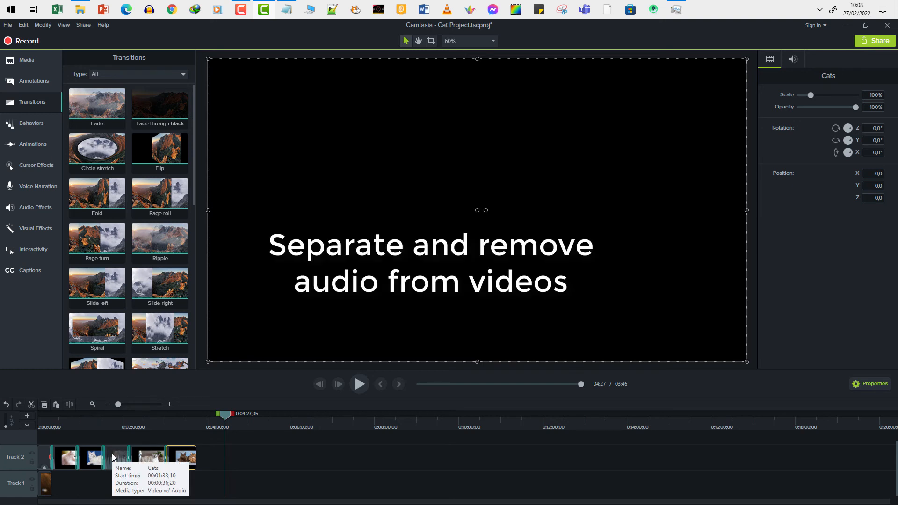
- Separate the audio from the video for each of the five Cats pieces on Track 2
right_click(61, 462)
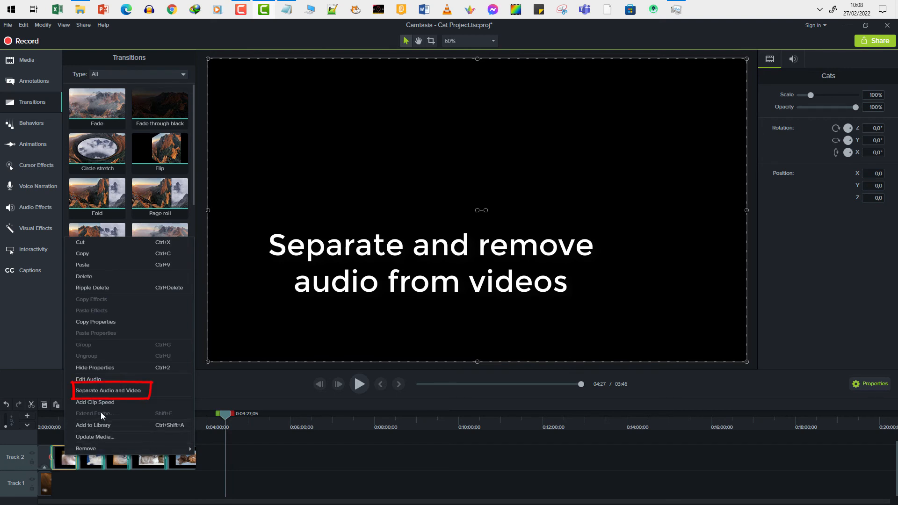
click(109, 391)
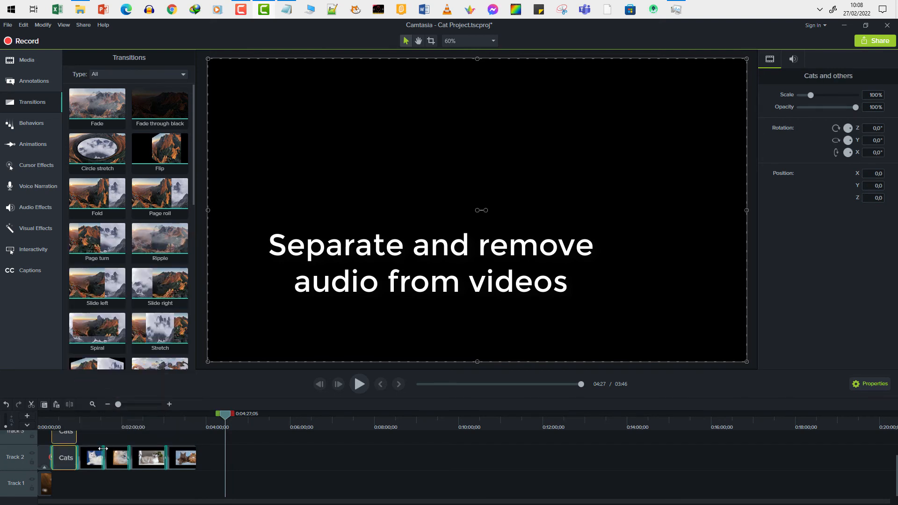
right_click(93, 450)
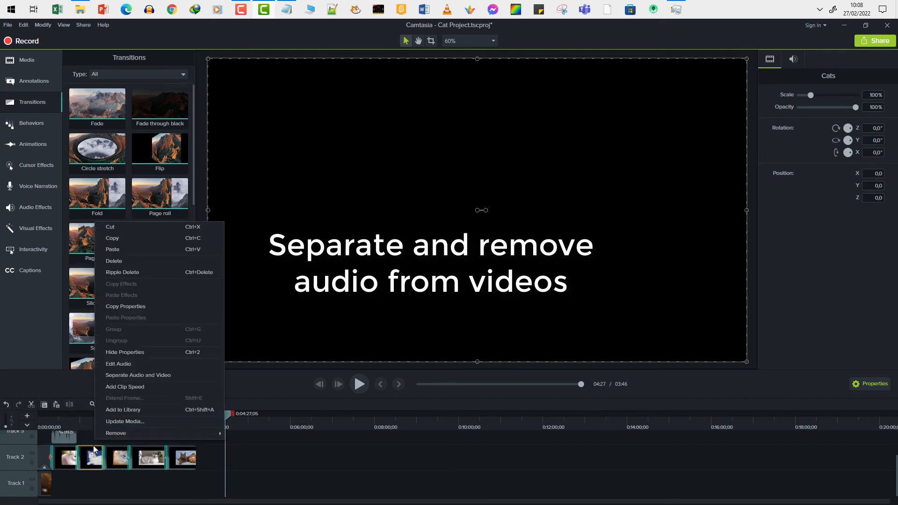
click(127, 386)
right_click(111, 461)
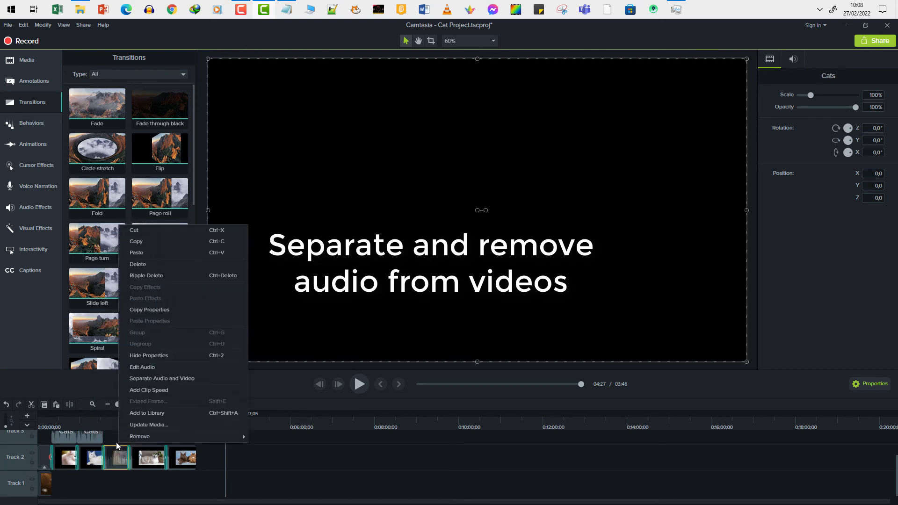
click(147, 381)
right_click(150, 457)
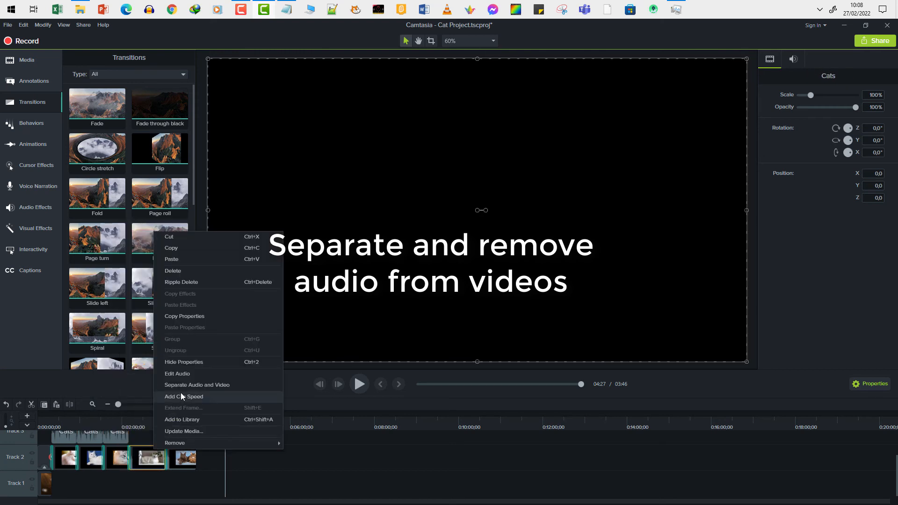
click(182, 388)
right_click(178, 456)
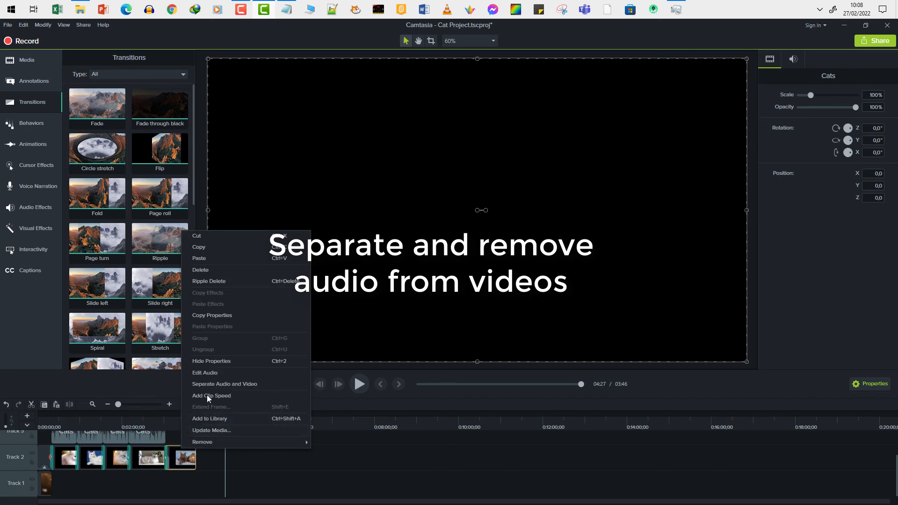
click(210, 383)
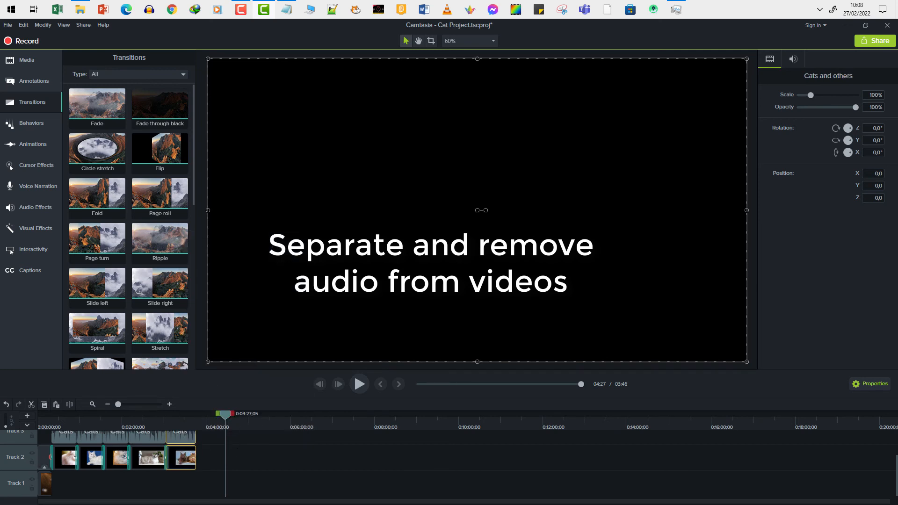
- Delete all five separated Cats audio clips from Track 3
scroll(896, 469, up, 1)
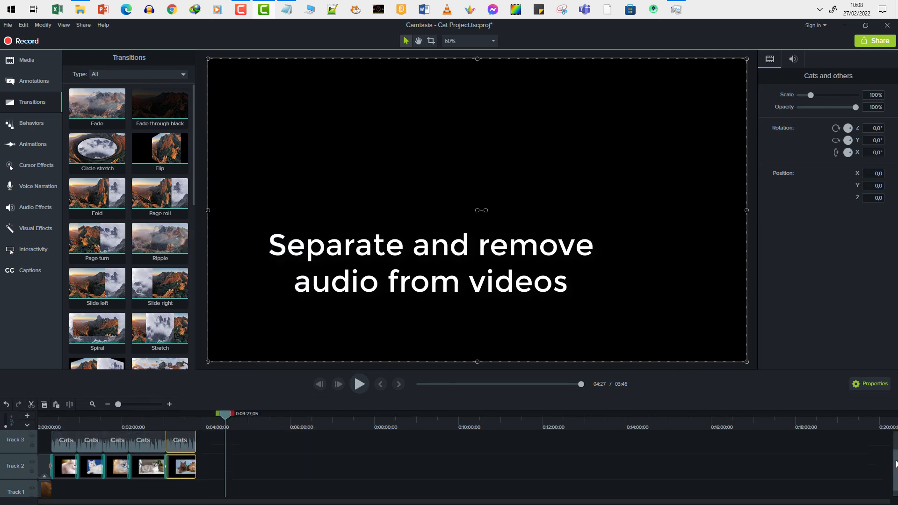
click(66, 444)
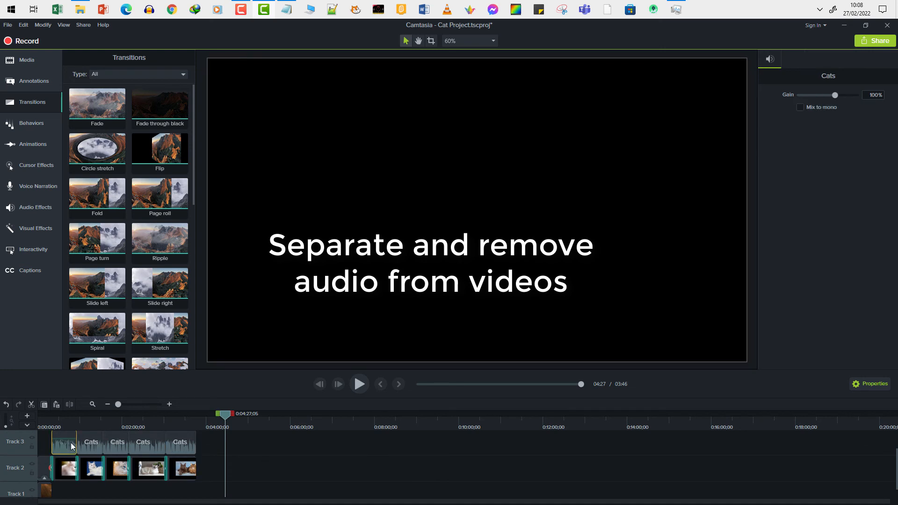
key(Delete)
click(88, 444)
key(Delete)
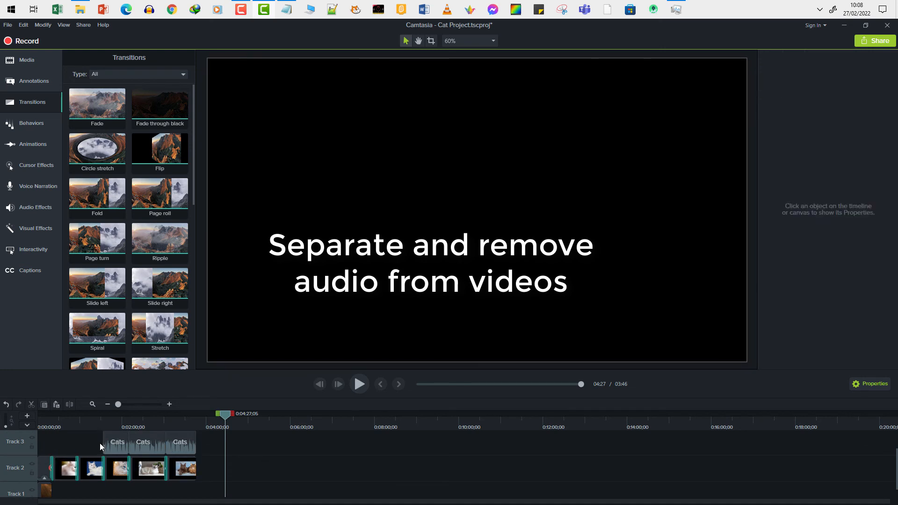
click(105, 442)
key(Delete)
click(130, 444)
key(Delete)
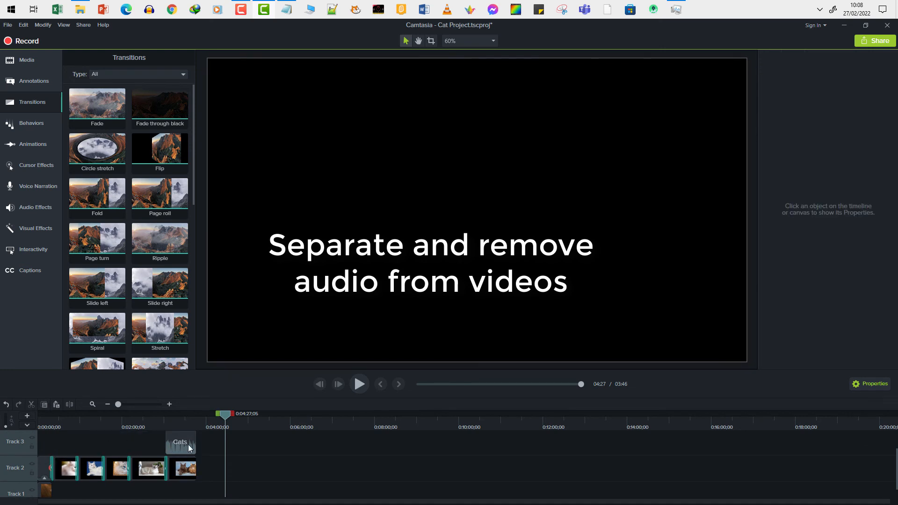
click(188, 444)
key(Delete)
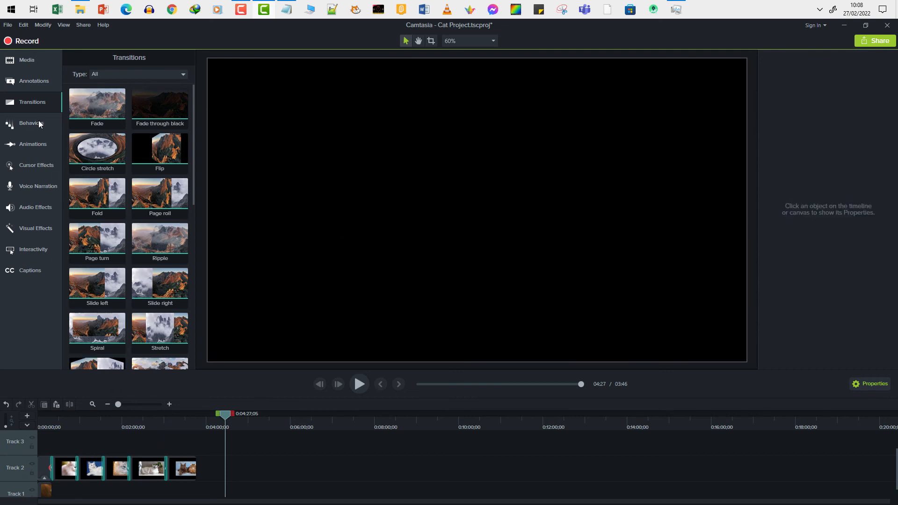
- Add Track2.mp3 at the start of Track 3 and cut off its part beyond the end of the video at 0:03:46;20
click(16, 66)
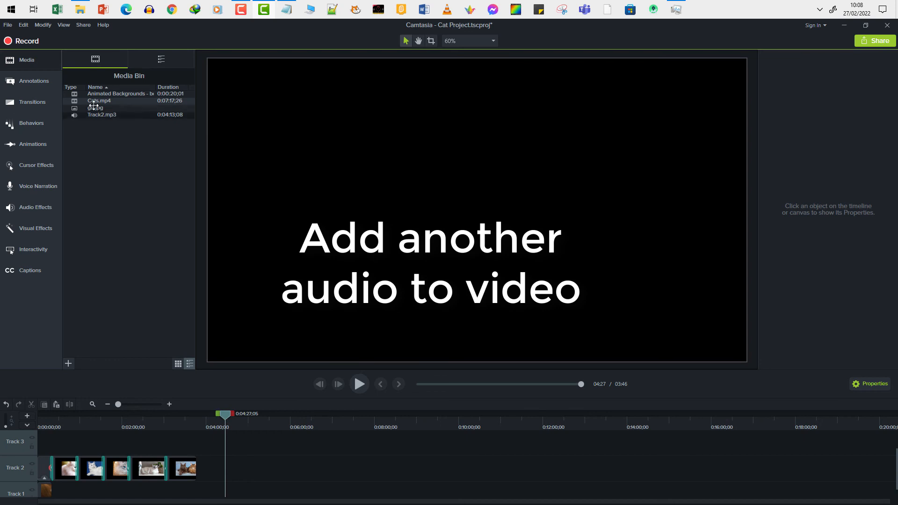
mouse_move(96, 115)
mouse_down()
mouse_move(35, 211)
mouse_move(38, 447)
mouse_up()
click(195, 418)
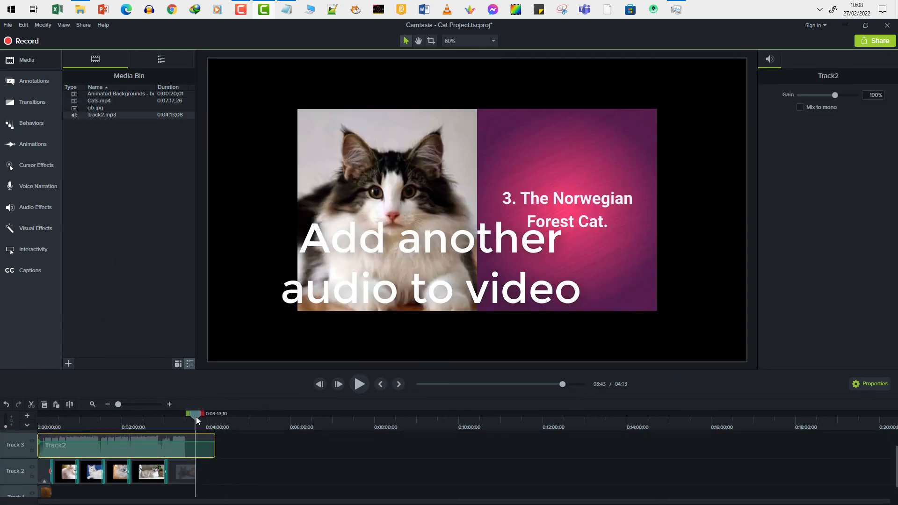
drag(196, 418, 200, 416)
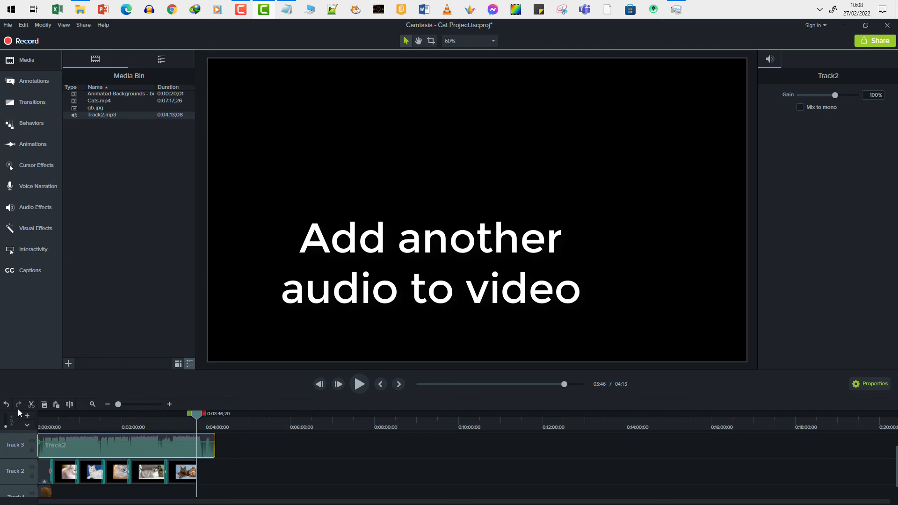
click(70, 404)
click(204, 448)
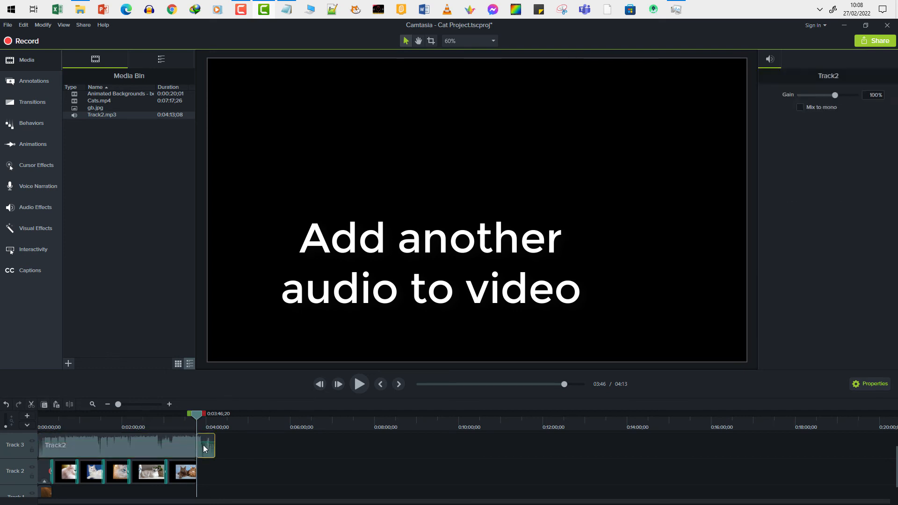
key(Delete)
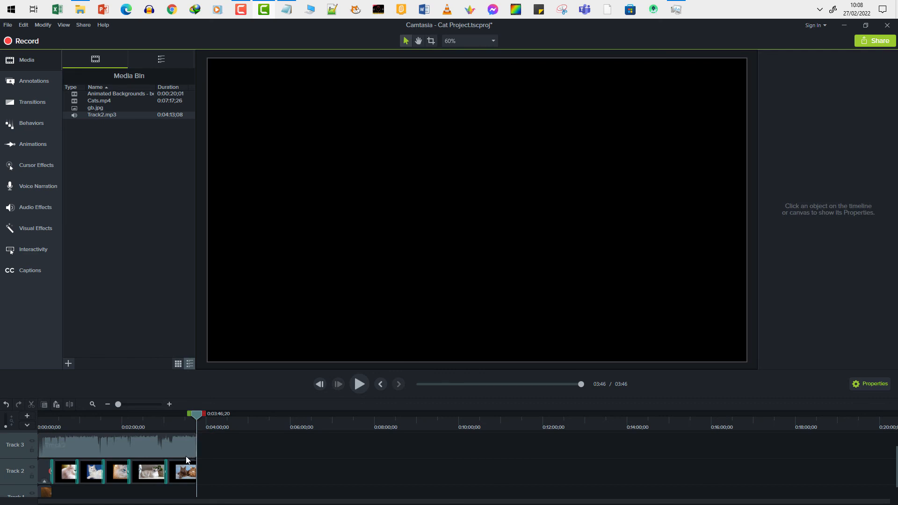
drag(197, 414, 168, 415)
drag(88, 428, 195, 450)
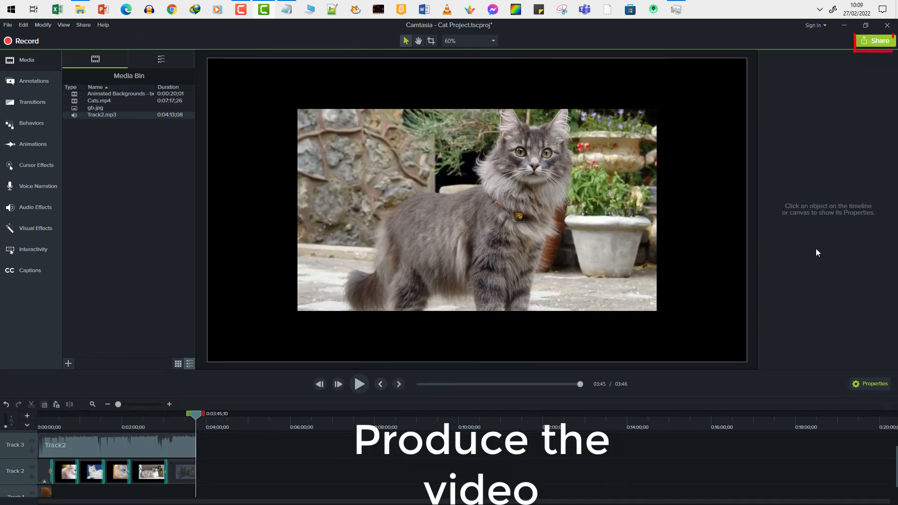
- Set up a local file production in MP4 - Smart Player (HTML5) format with Produce with controller turned off
click(886, 44)
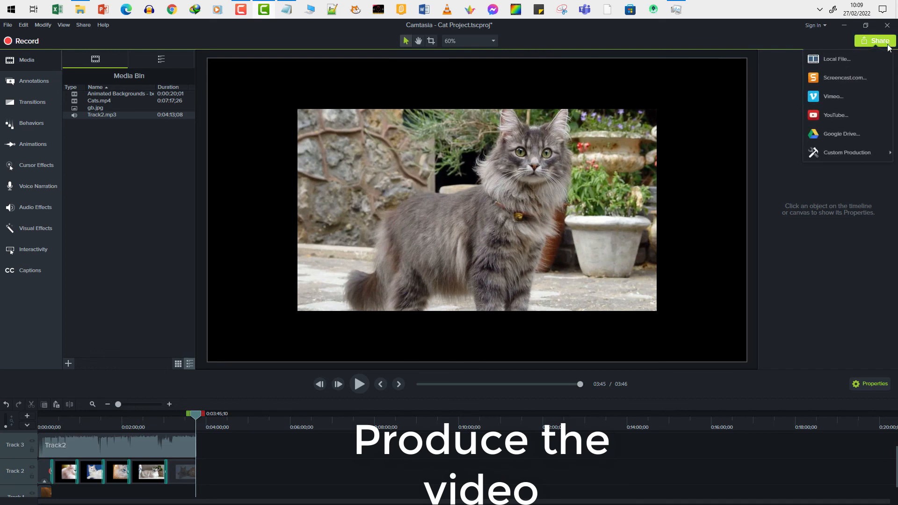
click(861, 55)
click(528, 394)
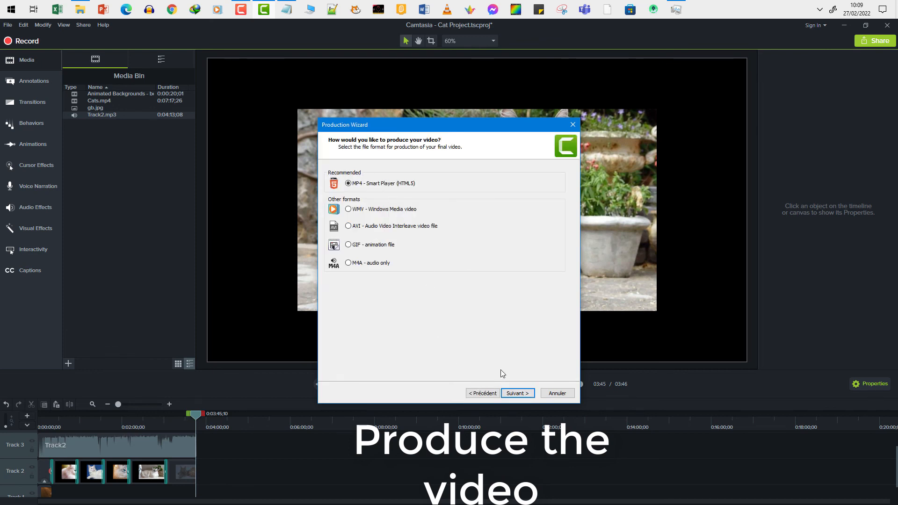
click(512, 393)
click(332, 184)
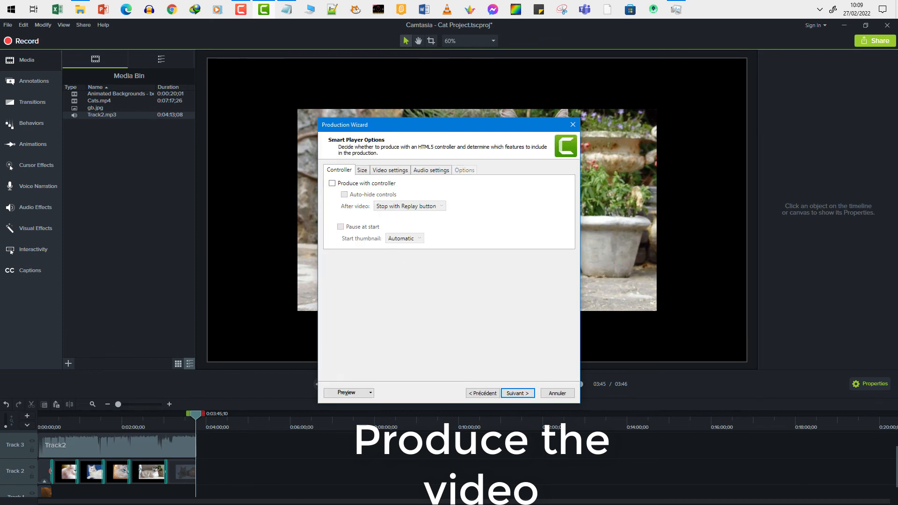
click(517, 394)
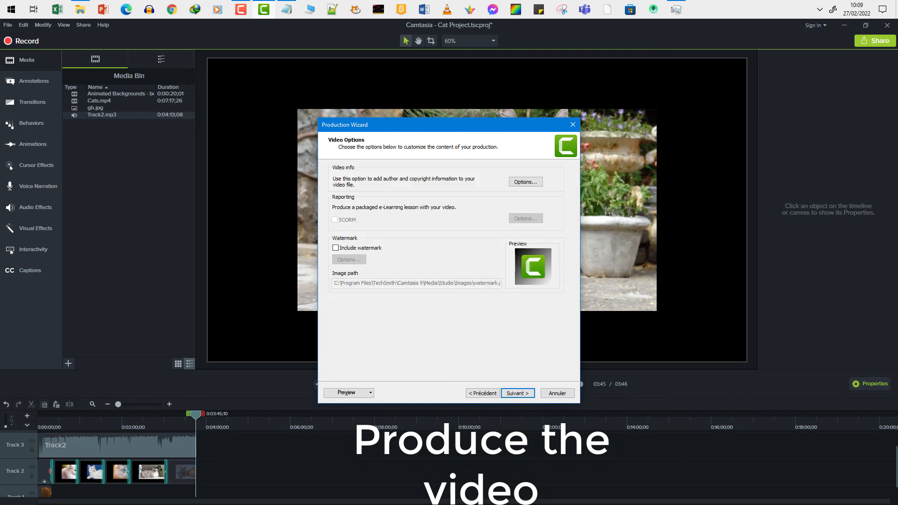
- Accept the video information with the title Cats and produce the video as Cat Project in the Desktop folder
click(524, 182)
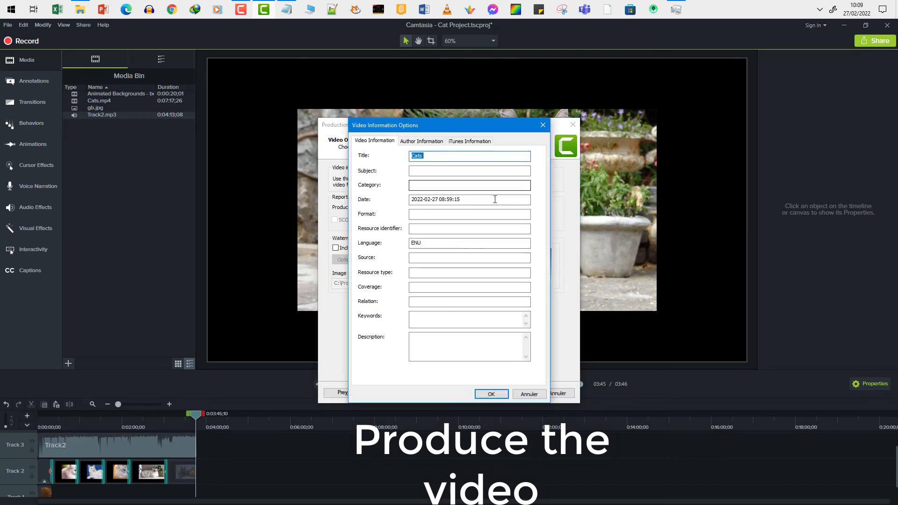
click(491, 393)
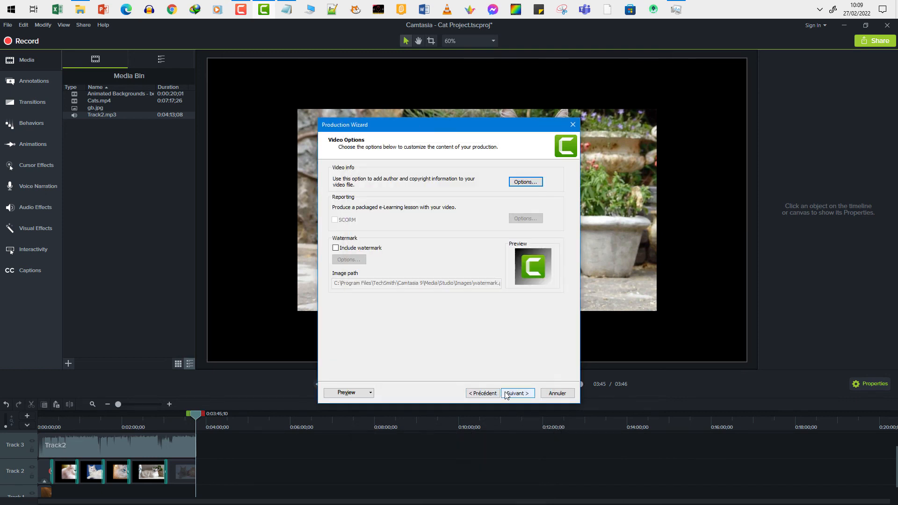
click(517, 393)
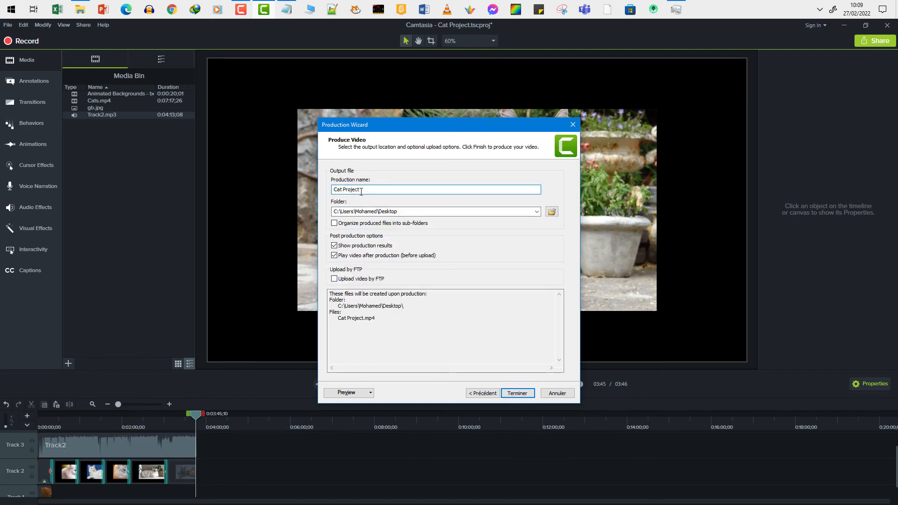
click(527, 394)
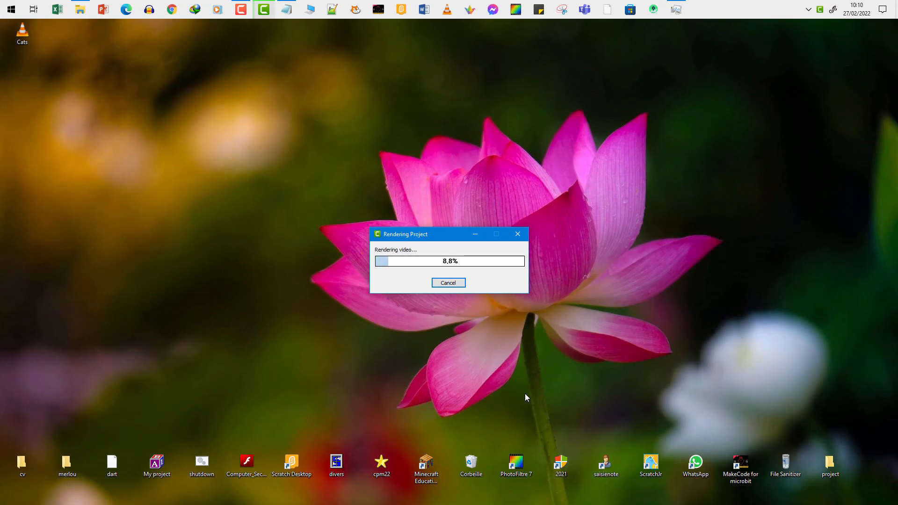